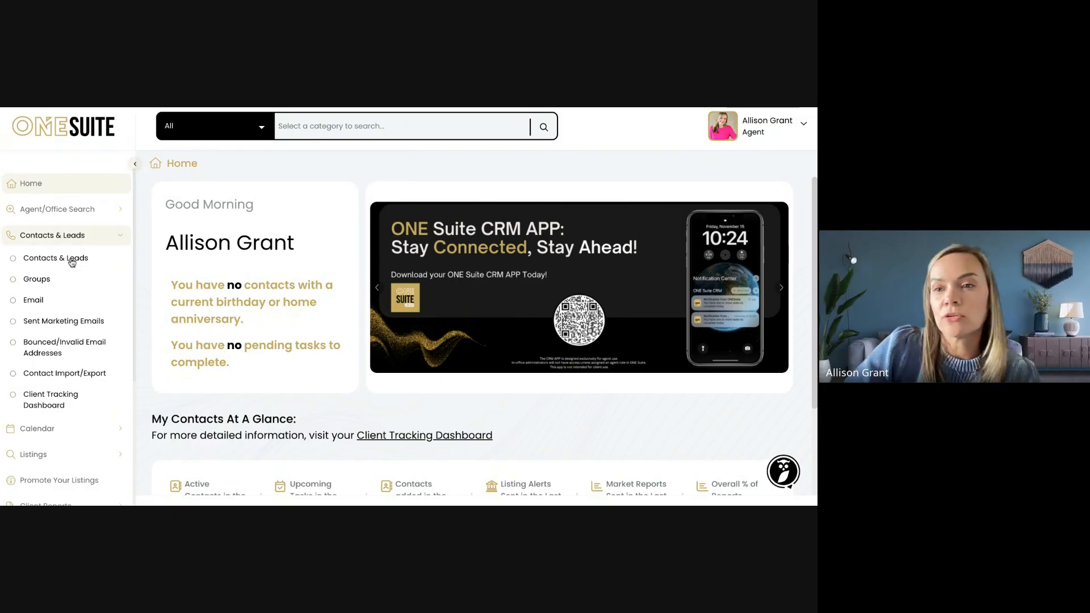
Show the Contacts & Leads list (570 contacts) after discarding a blank new contact unsaved
left_click(71, 262)
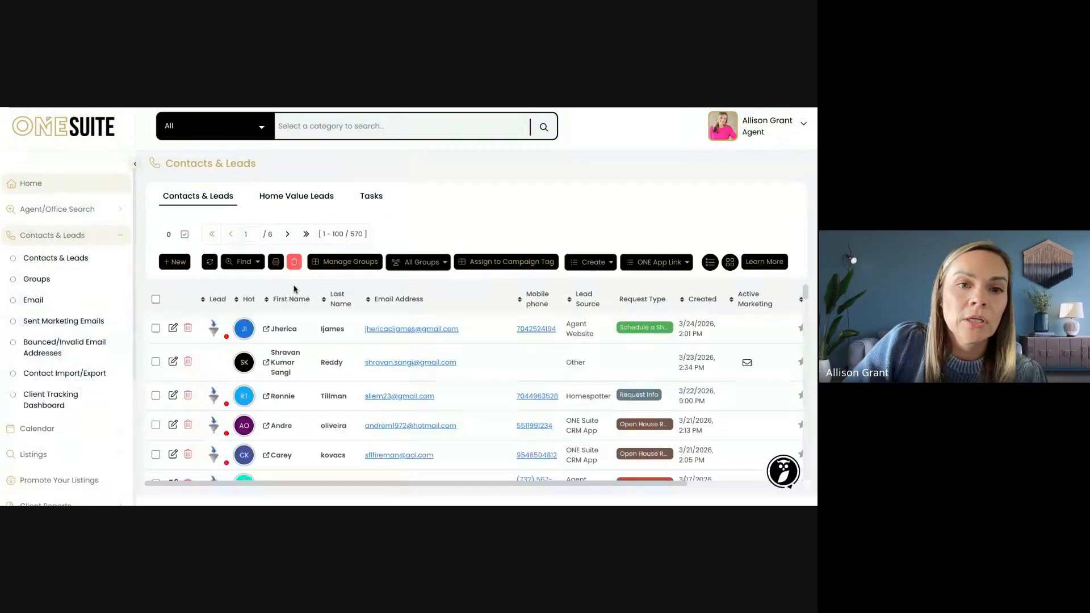
left_click(174, 262)
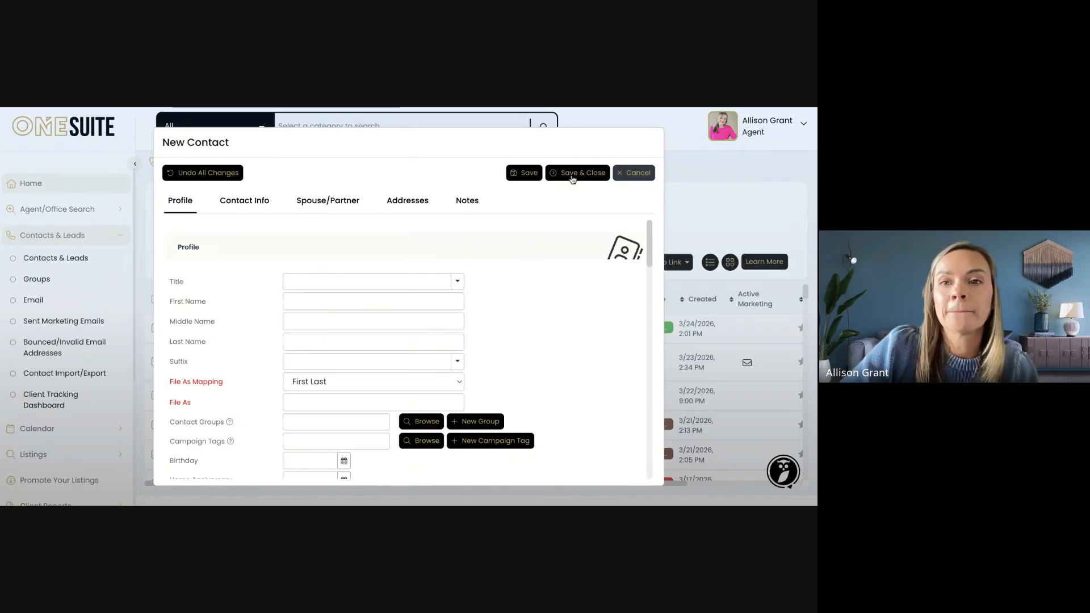
left_click(621, 173)
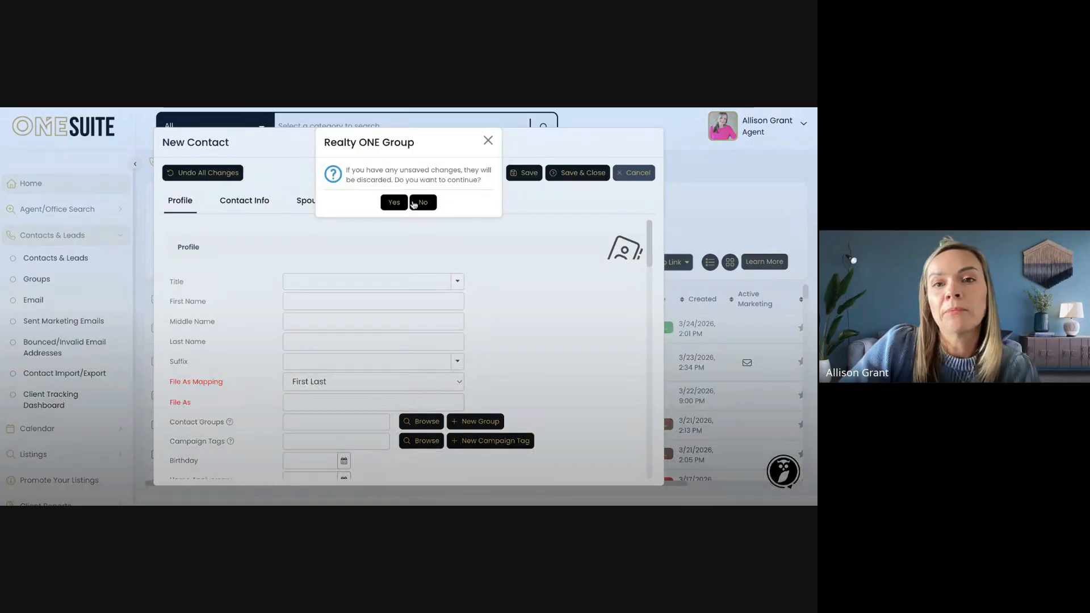
left_click(395, 203)
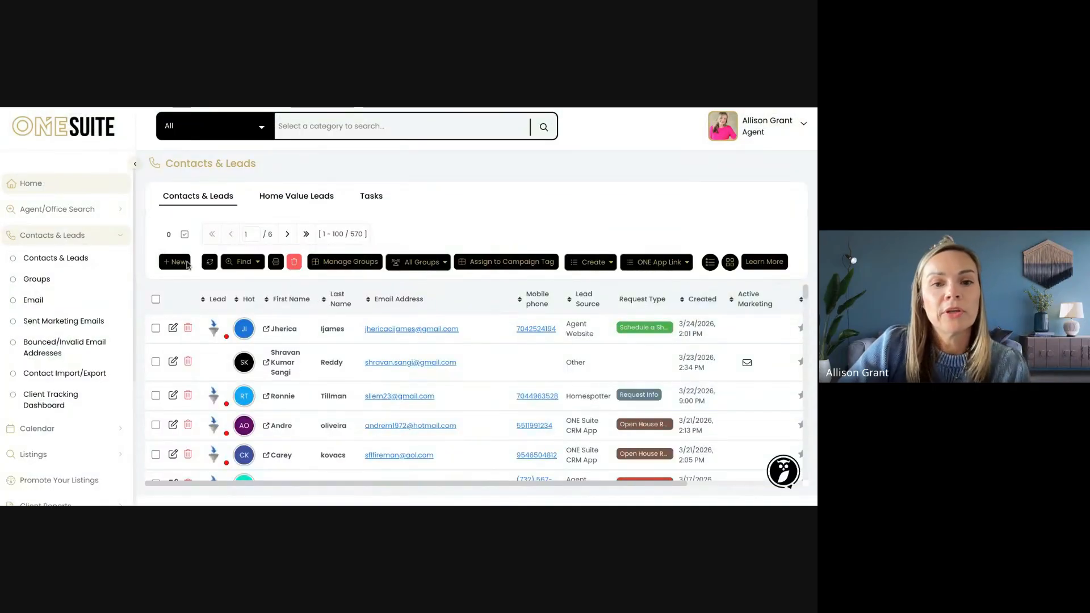
scroll(74, 329, "down", 3)
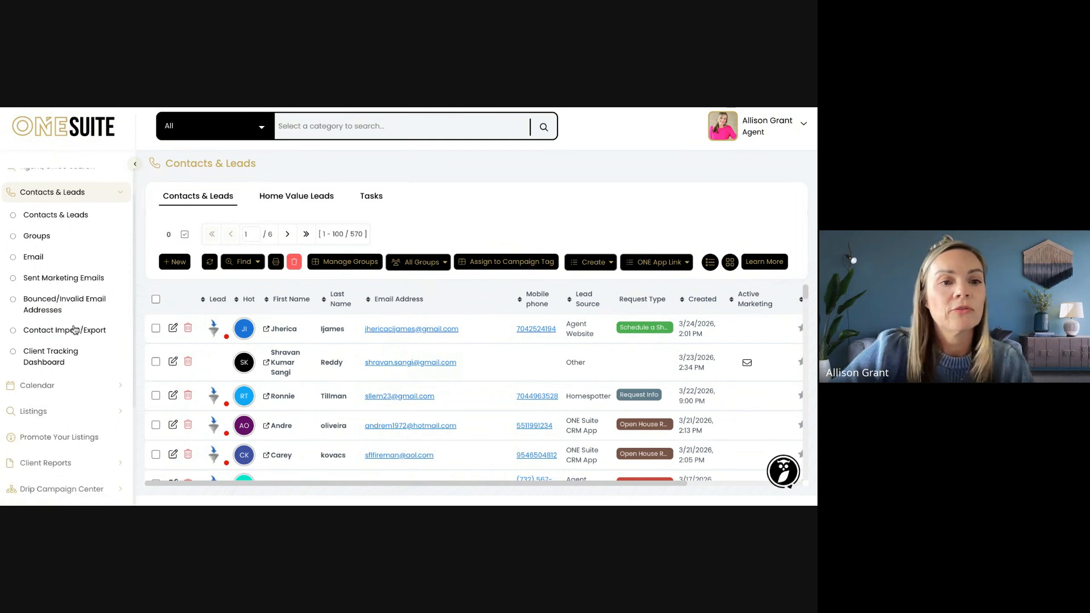
scroll(74, 311, "down", 1)
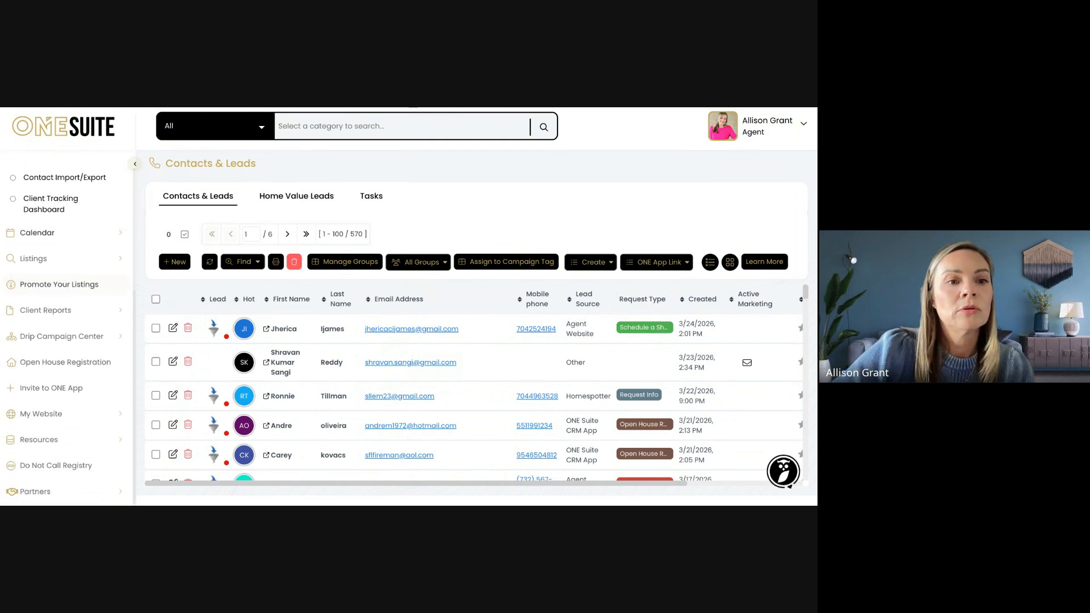
Expand Client Reports, look over the Listing Alerts reports, then go to the empty Market Reports page
left_click(73, 310)
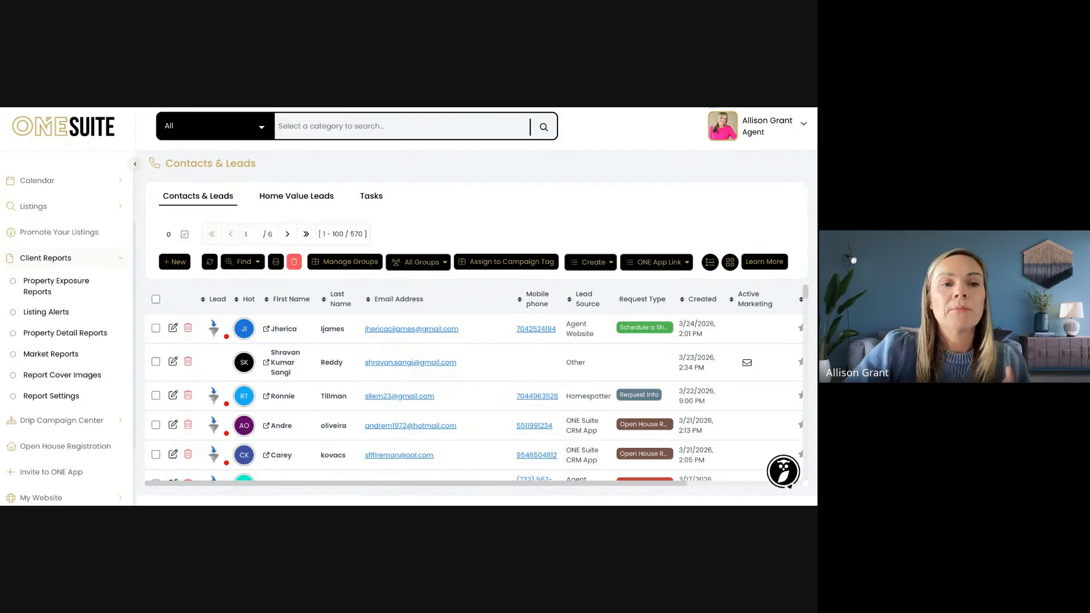
left_click(64, 318)
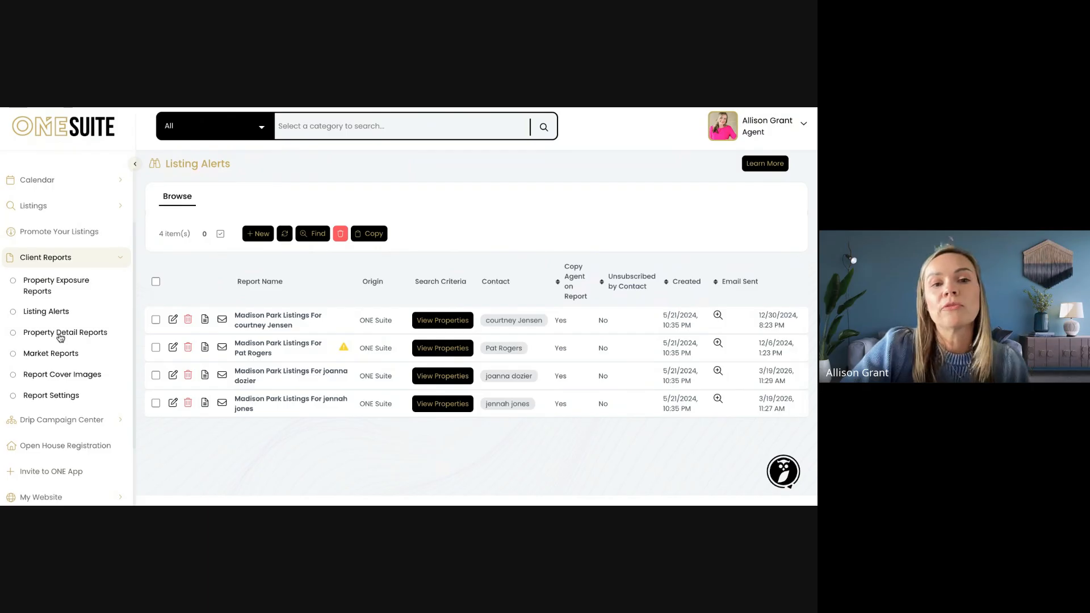
scroll(61, 339, "down", 2)
scroll(61, 338, "down", 3)
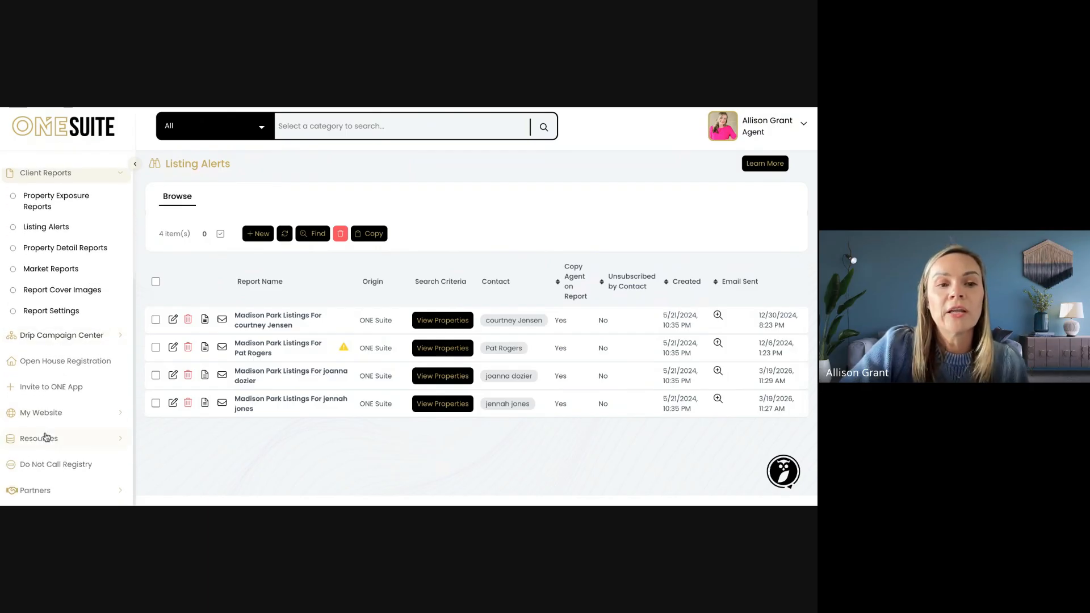
scroll(67, 356, "up", 8)
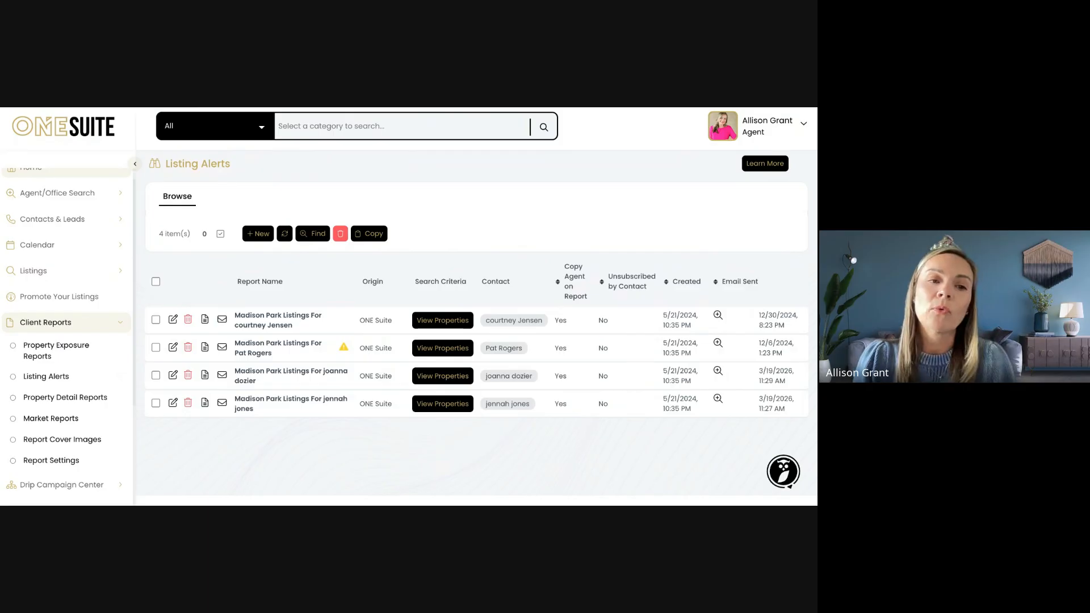
left_click(50, 420)
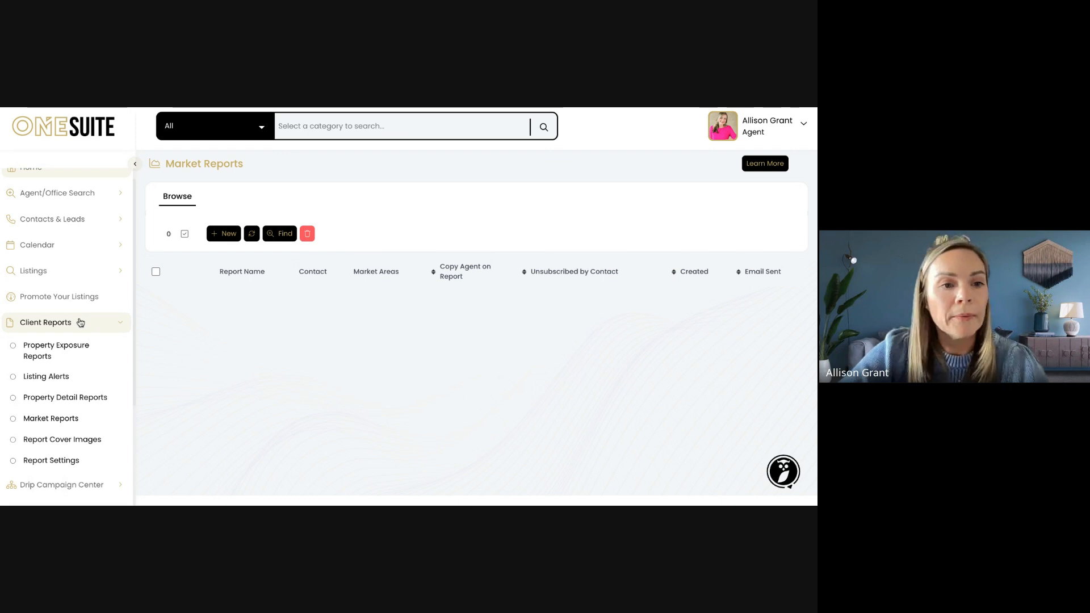
Browse the 7 Report Cover Images, including Ranch Home and Bunch of Houses
scroll(76, 340, "down", 1)
scroll(75, 341, "down", 1)
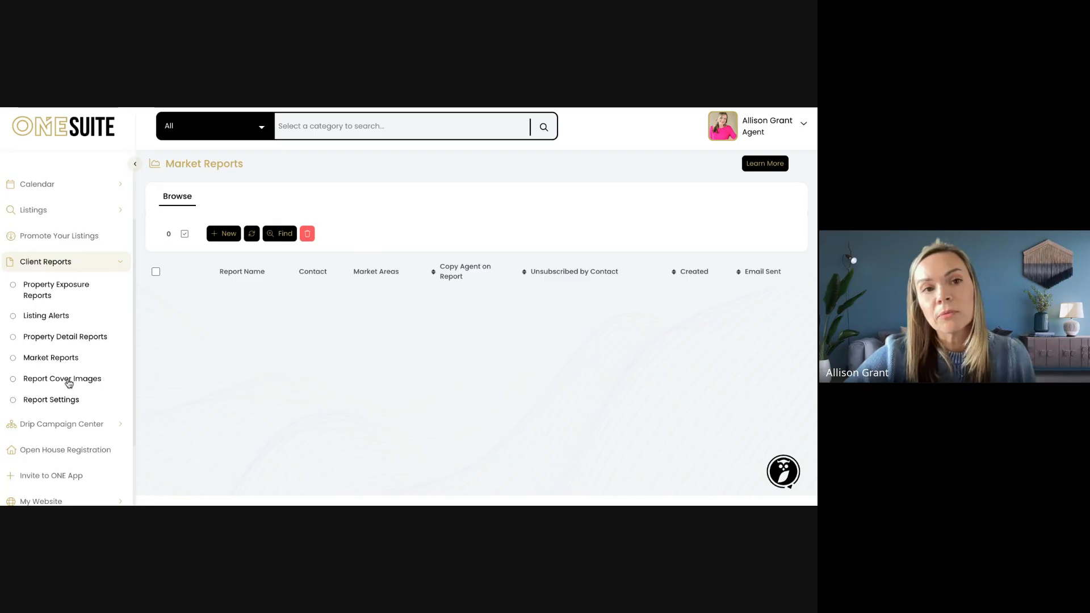
left_click(55, 383)
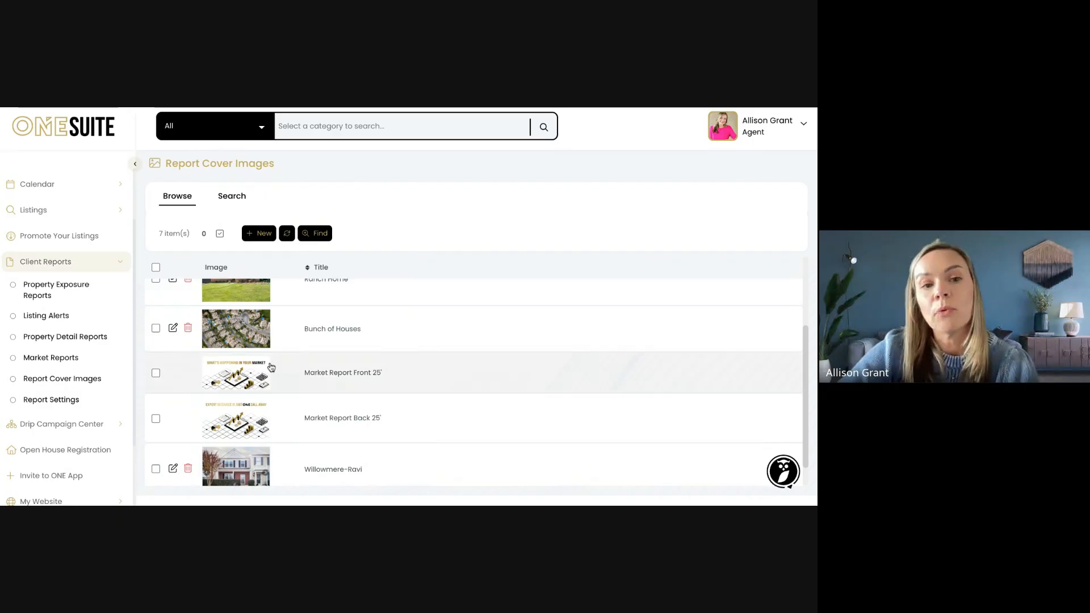
scroll(288, 383, "down", 1)
scroll(288, 383, "up", 4)
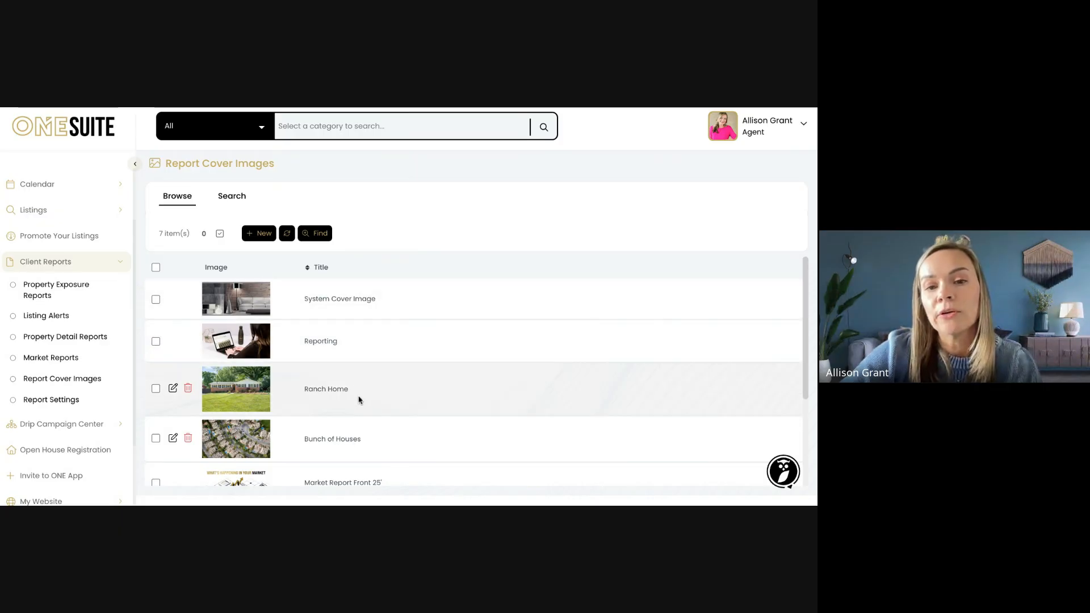
scroll(359, 399, "down", 1)
scroll(359, 398, "down", 2)
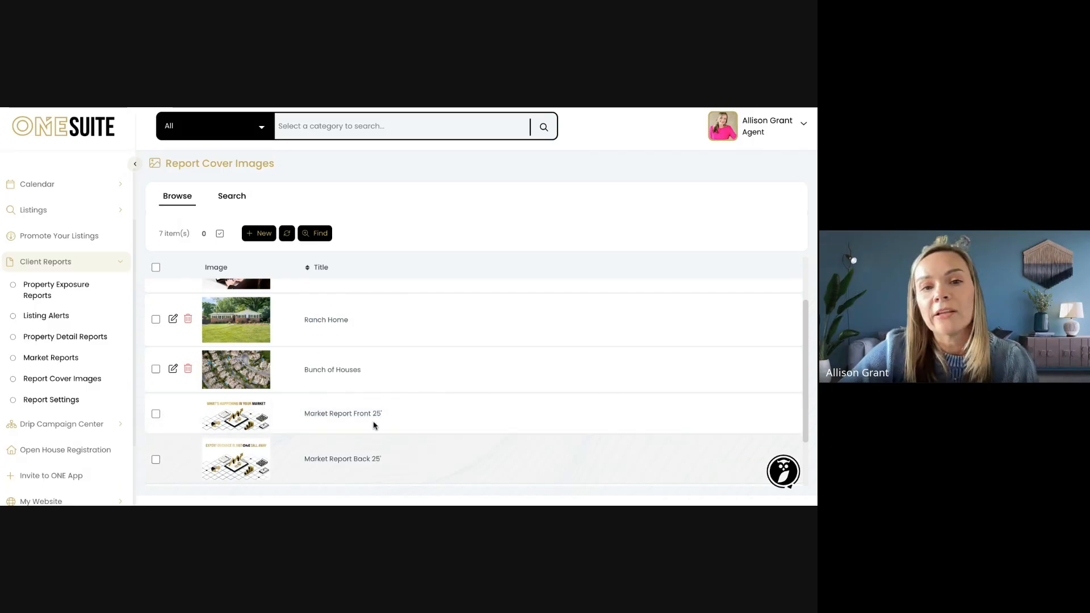
scroll(386, 333, "down", 3)
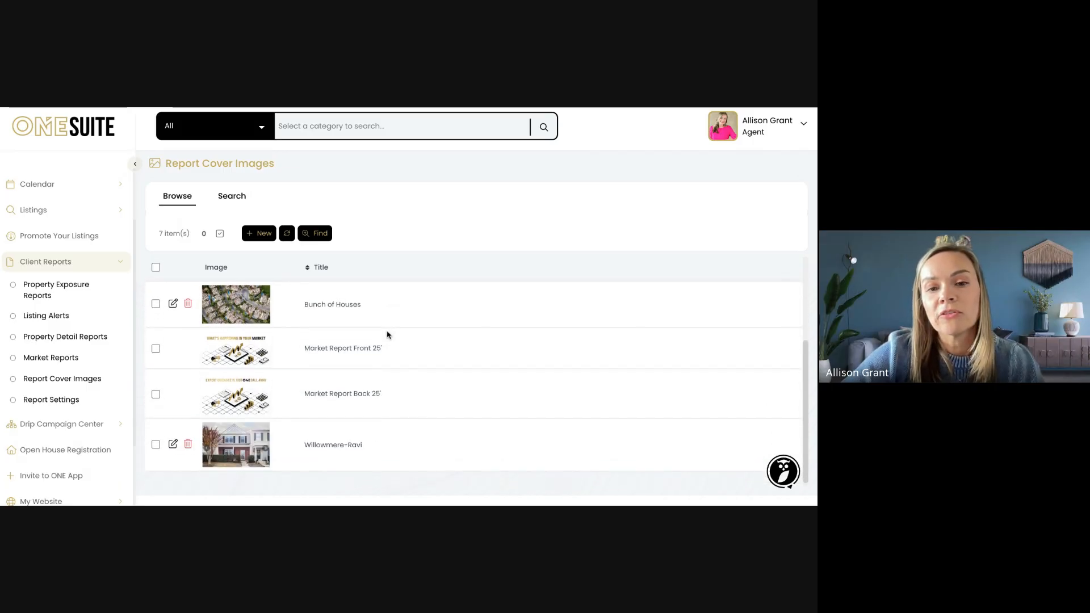
scroll(377, 333, "up", 2)
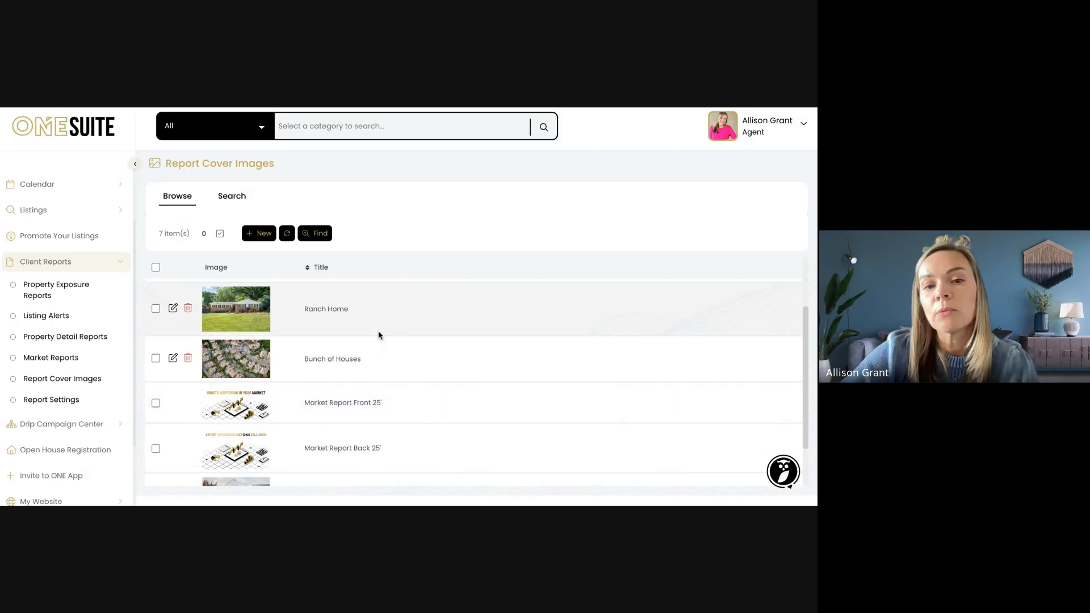
scroll(353, 401, "up", 3)
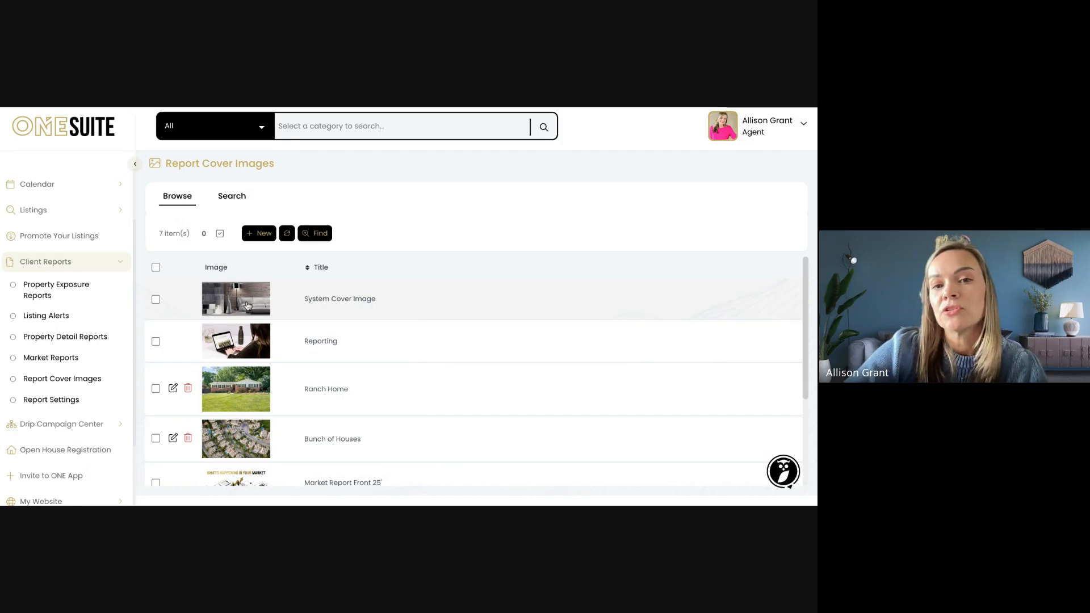
scroll(338, 335, "down", 5)
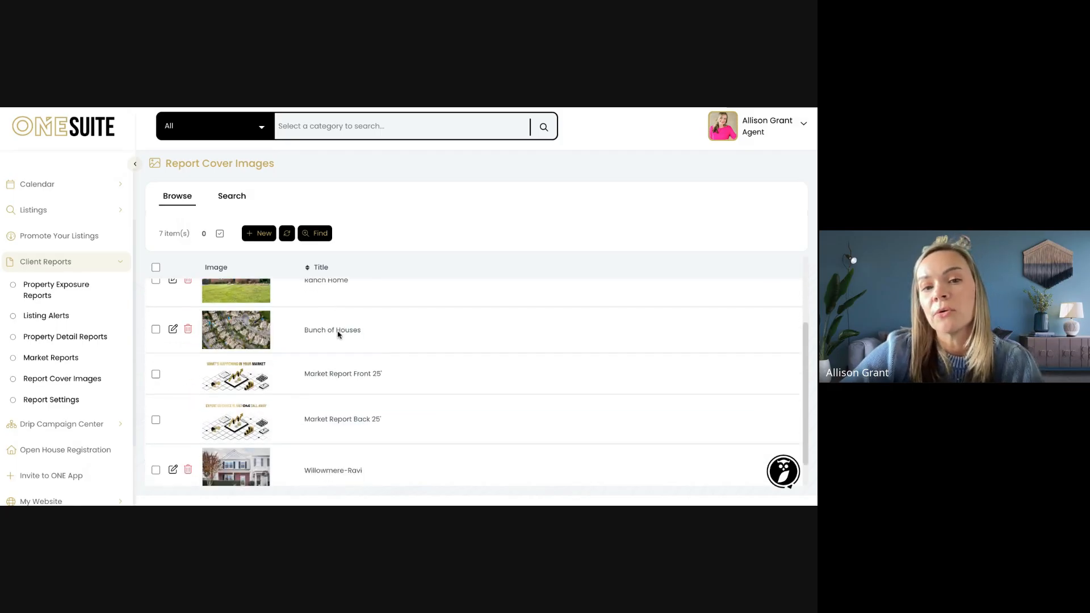
scroll(339, 335, "up", 5)
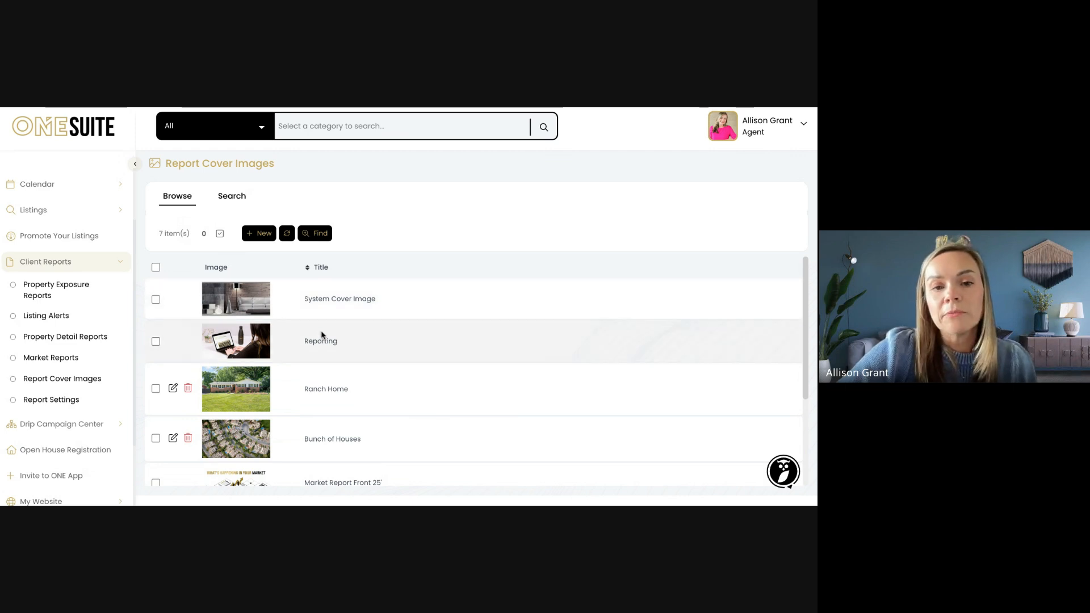
scroll(322, 335, "down", 1)
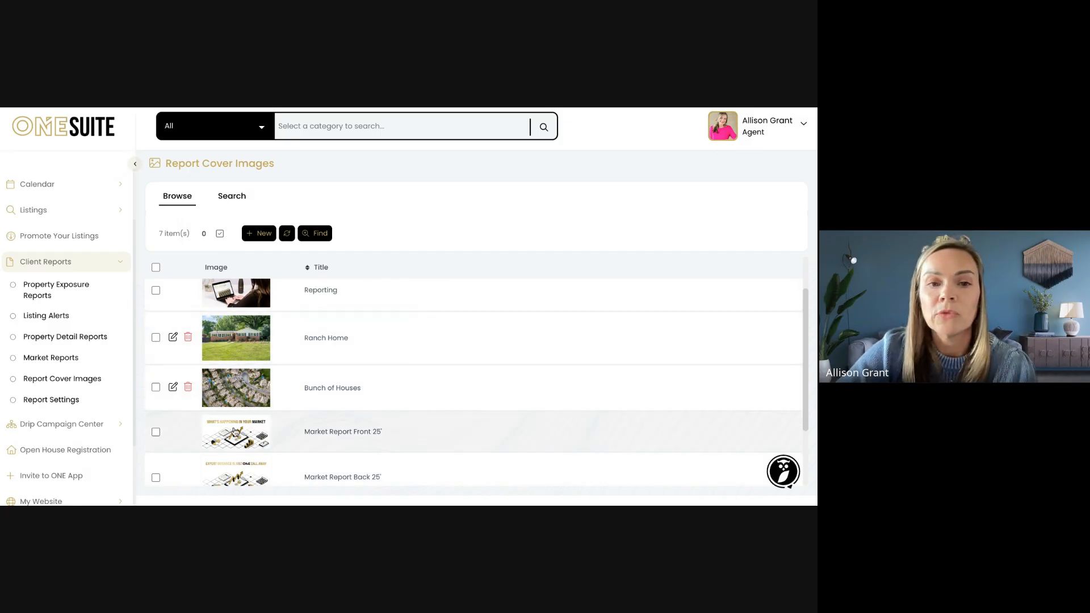
scroll(294, 397, "up", 1)
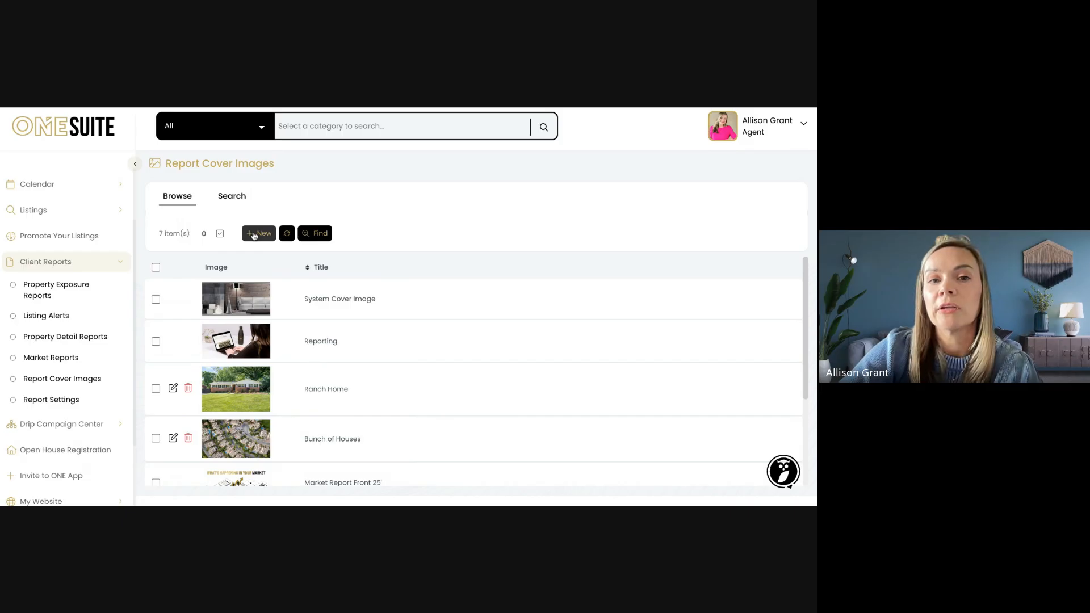
Start a new report cover image, hit the required-fields alert, and discard it unsaved
left_click(259, 234)
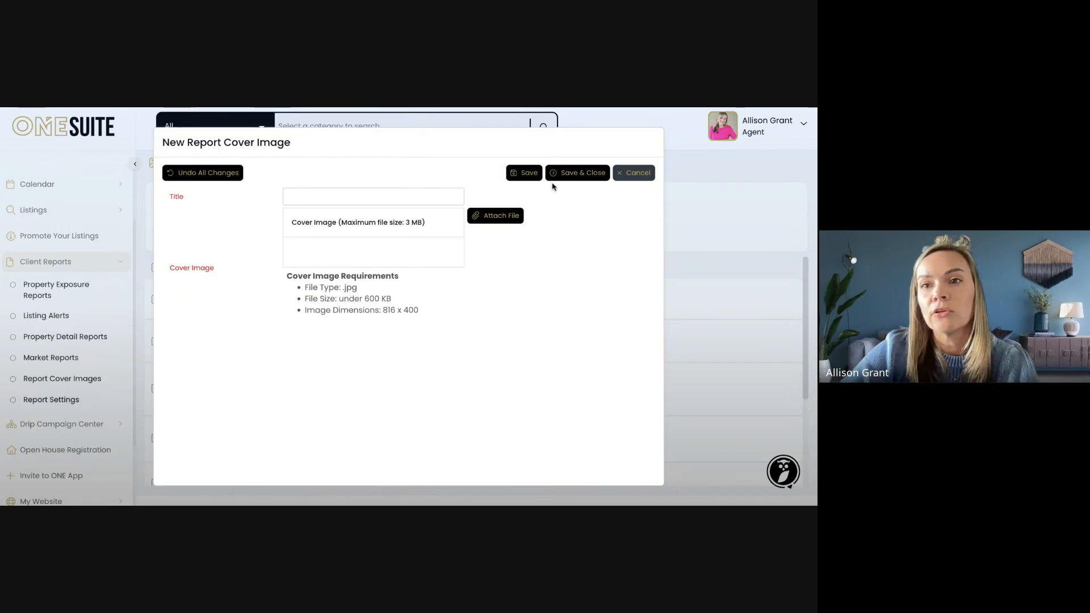
left_click(580, 174)
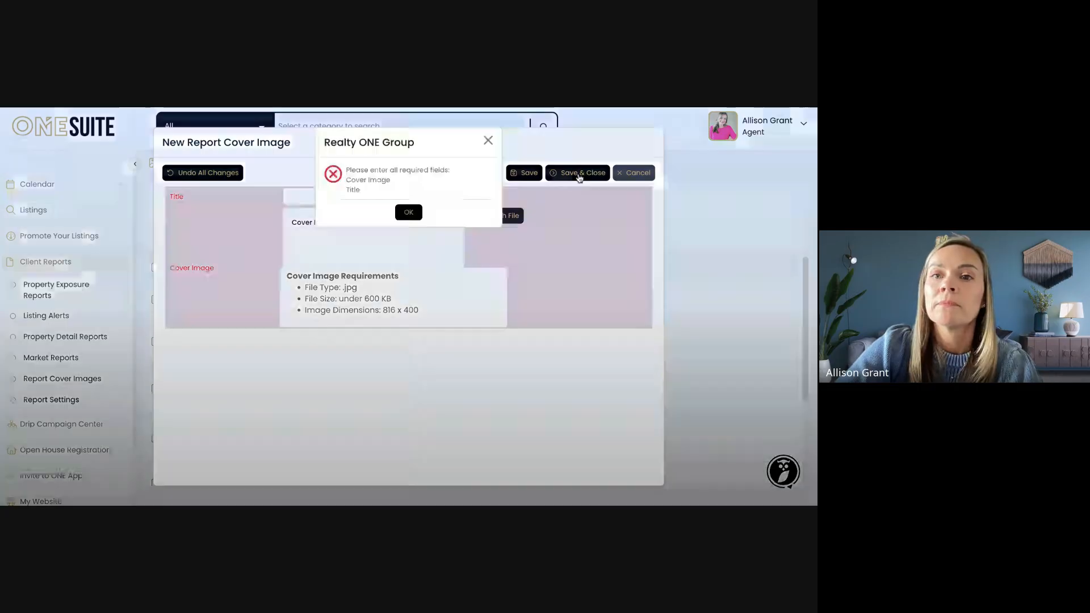
left_click(410, 210)
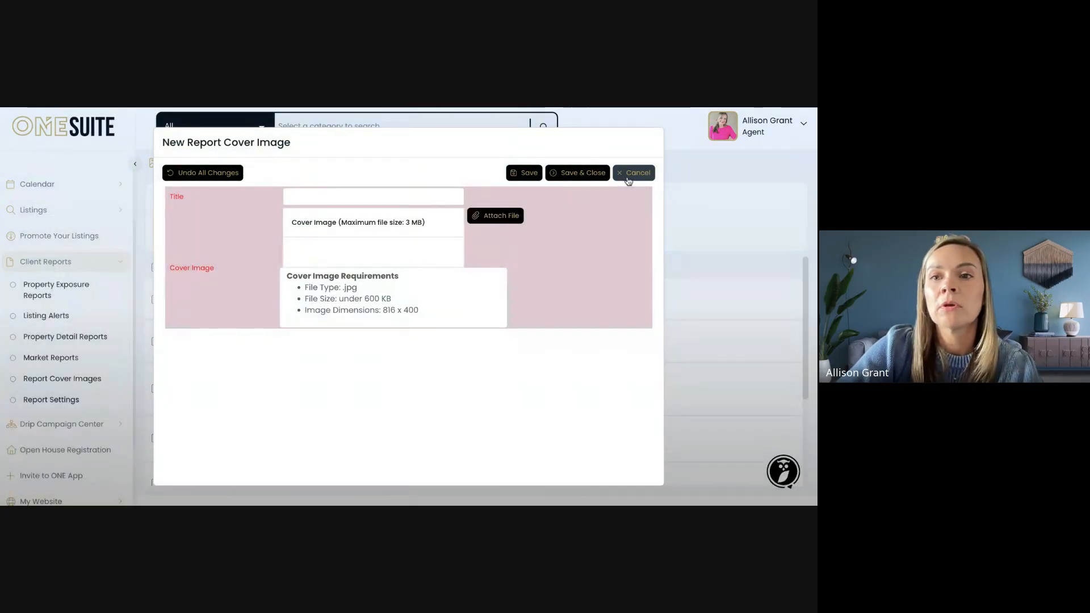
left_click(628, 177)
left_click(399, 207)
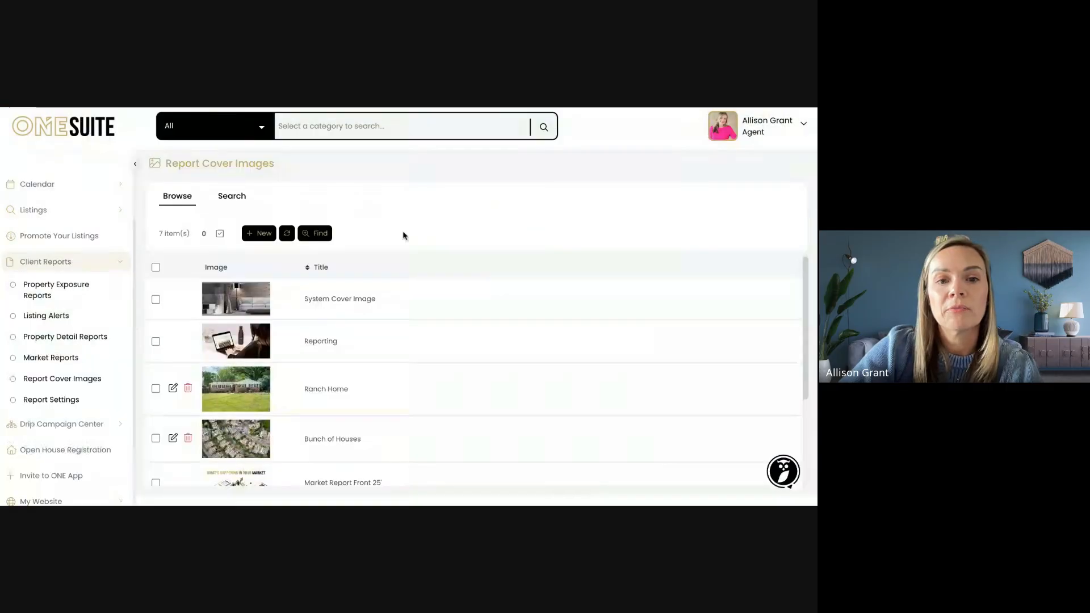
Preview the Market Report Back 25' and Front 25' cover images
scroll(405, 236, "down", 5)
left_click(232, 388)
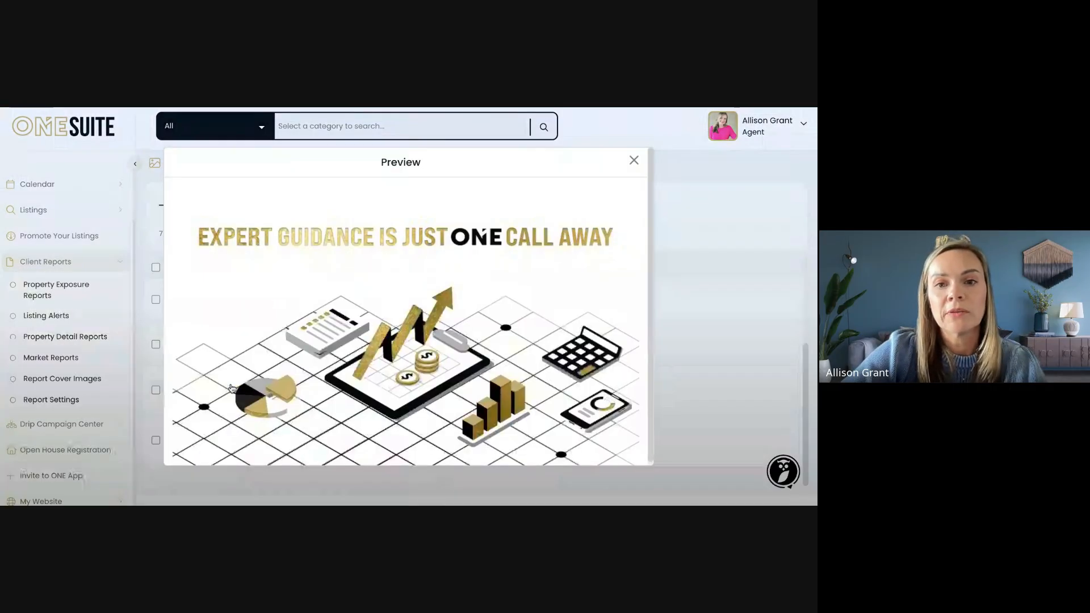
left_click(634, 160)
left_click(261, 359)
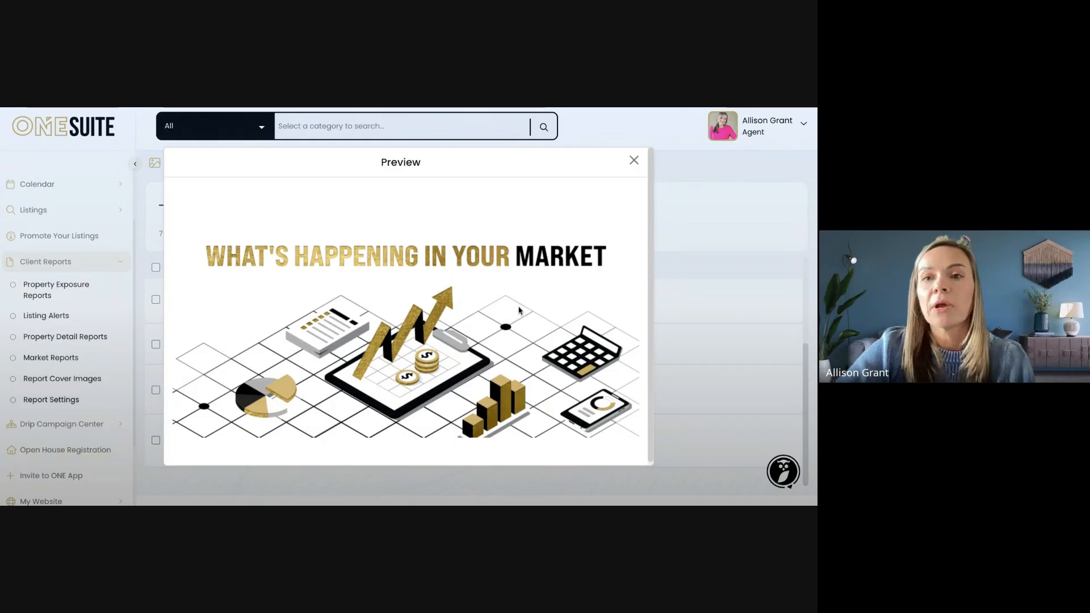
left_click(635, 161)
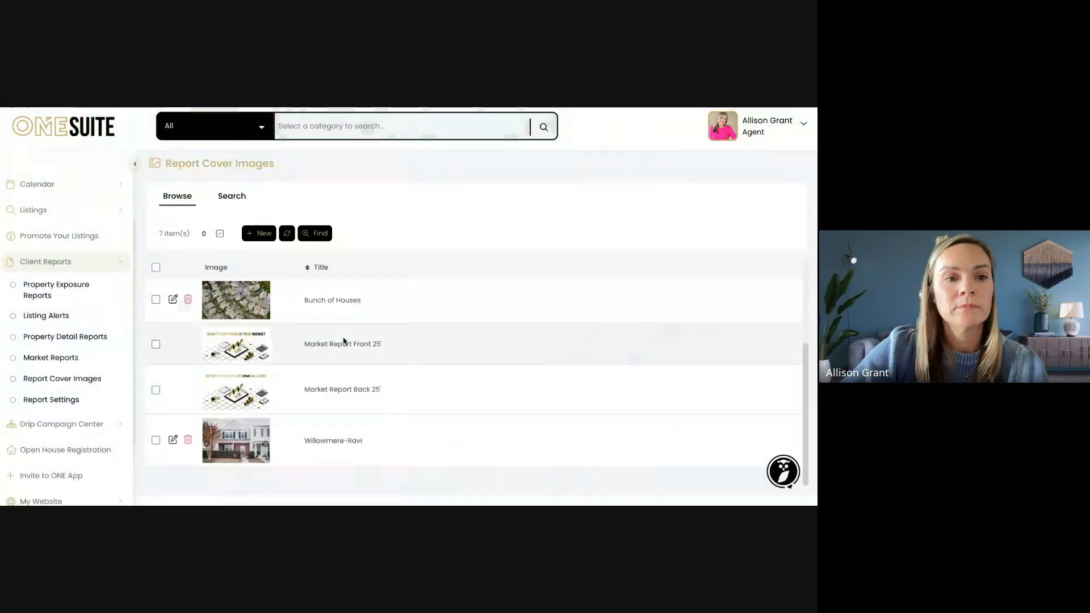
Switch from Report Cover Images to the Property Detail Reports page under Client Reports
scroll(67, 287, "down", 1)
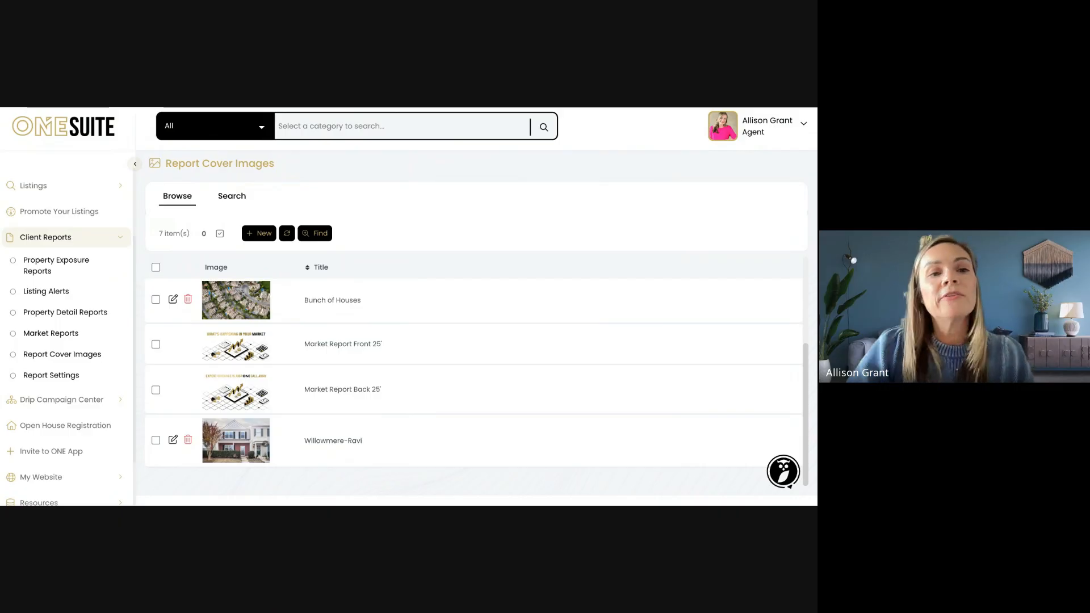
left_click(55, 313)
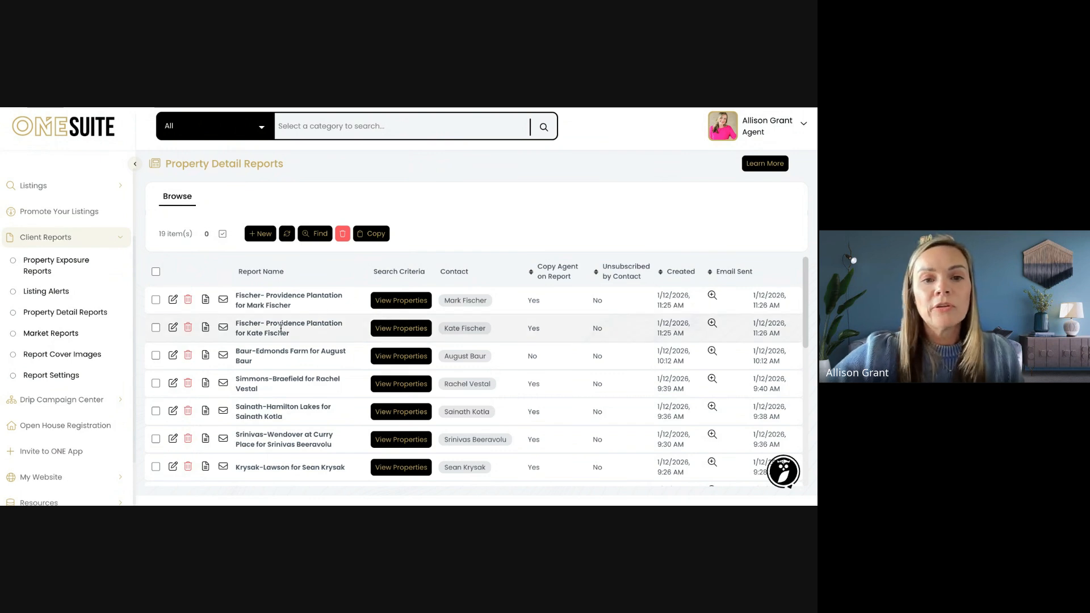
Look through the 19 existing property detail reports and begin a new one
scroll(280, 328, "down", 4)
scroll(280, 328, "up", 4)
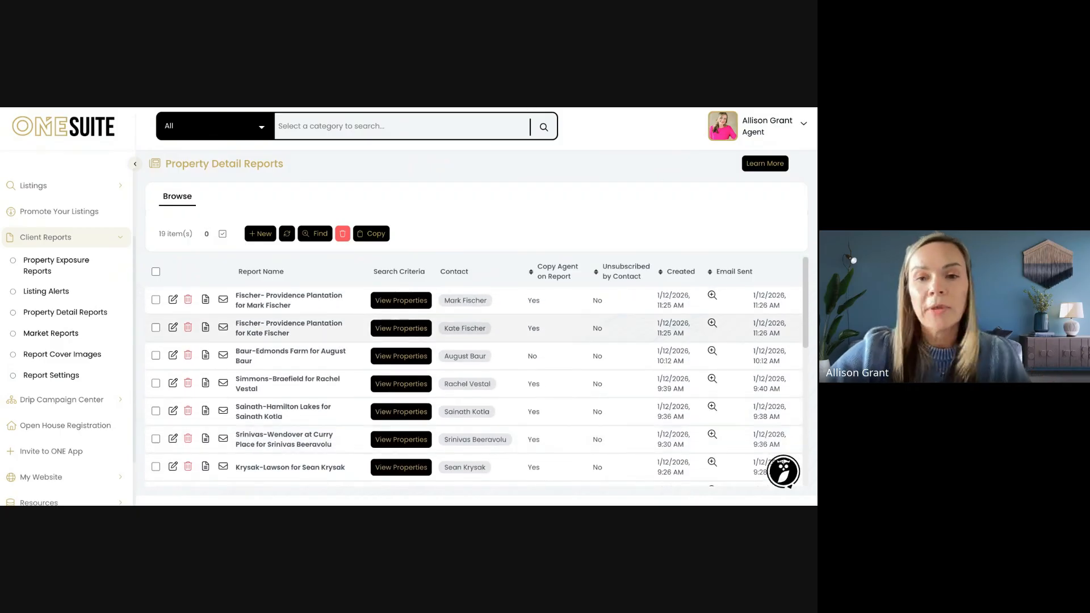
scroll(512, 364, "down", 3)
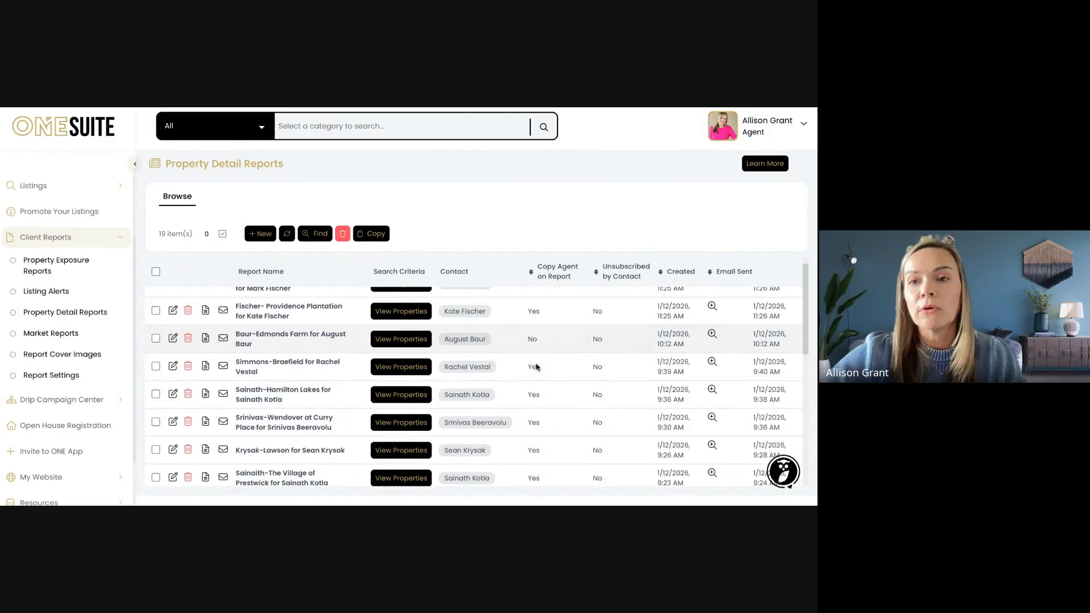
scroll(536, 367, "down", 8)
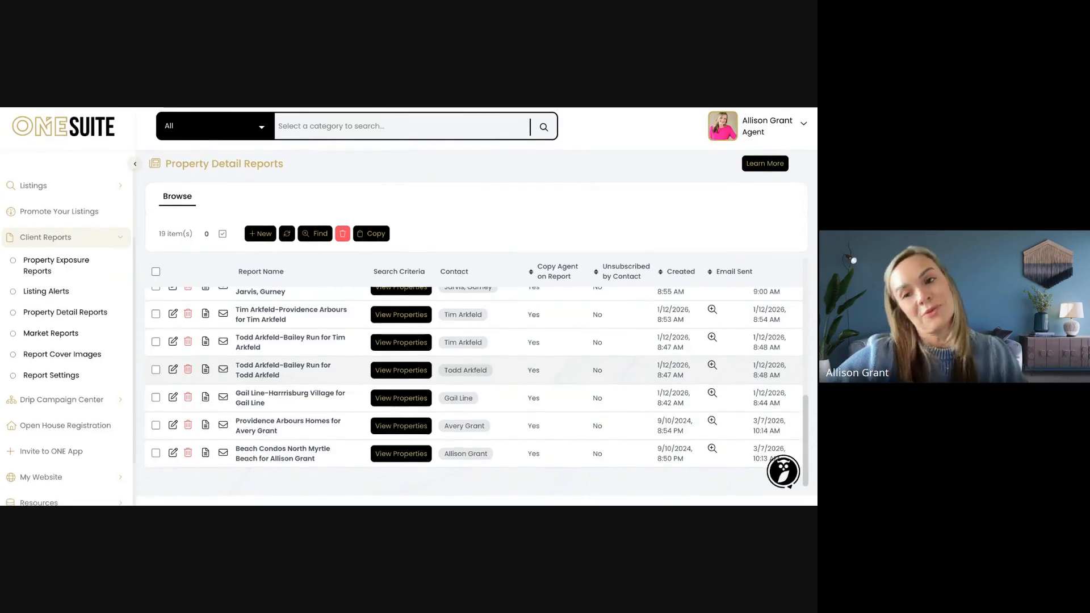
scroll(474, 375, "up", 10)
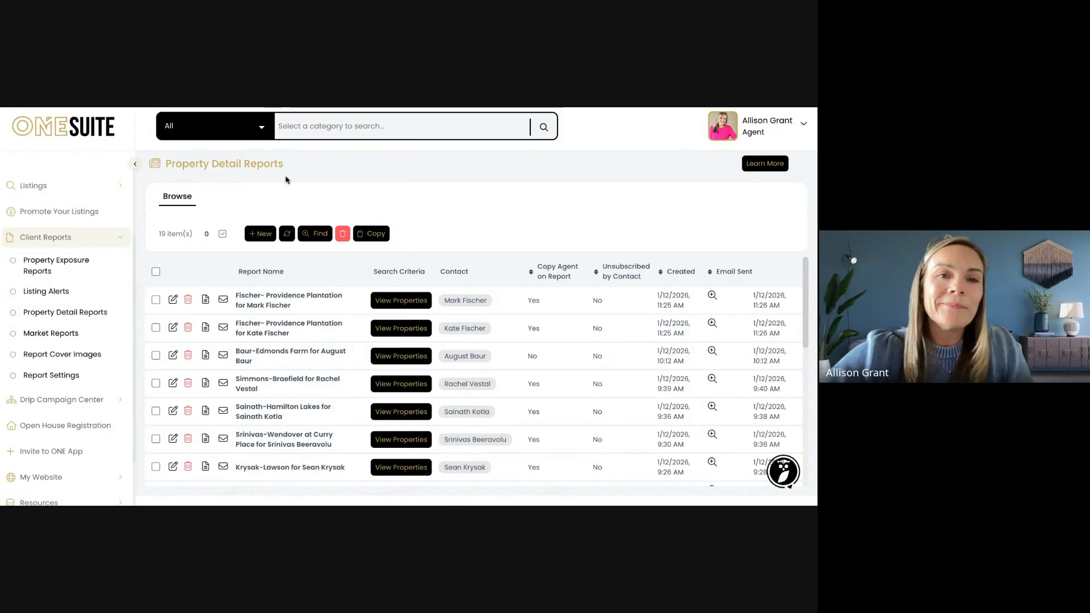
left_click(258, 235)
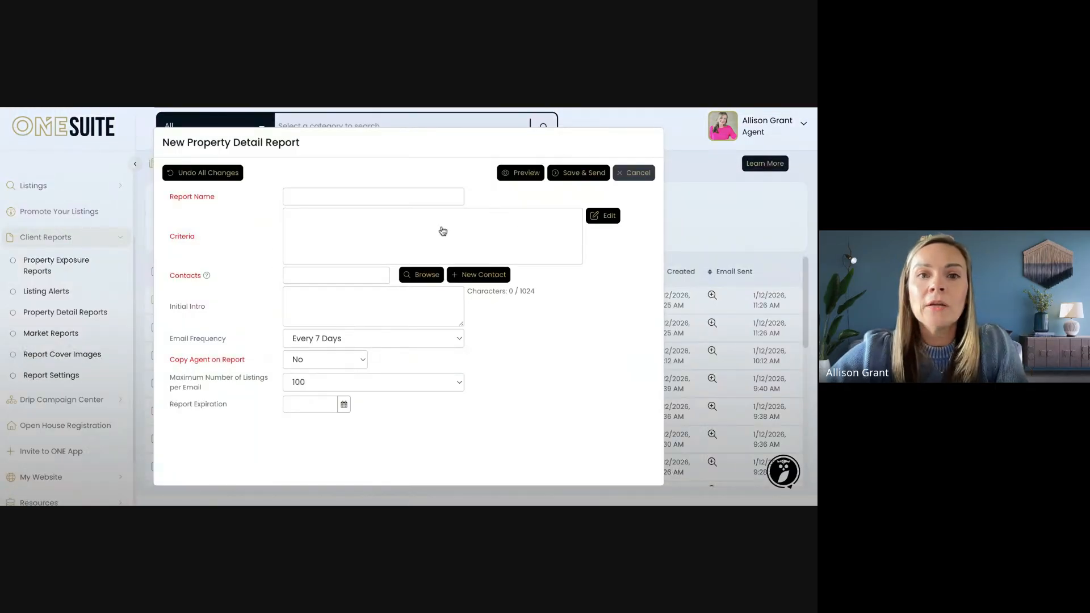
Enter the report name 'Willomere-' followed by the contact's first name, correcting typos
left_click(380, 197)
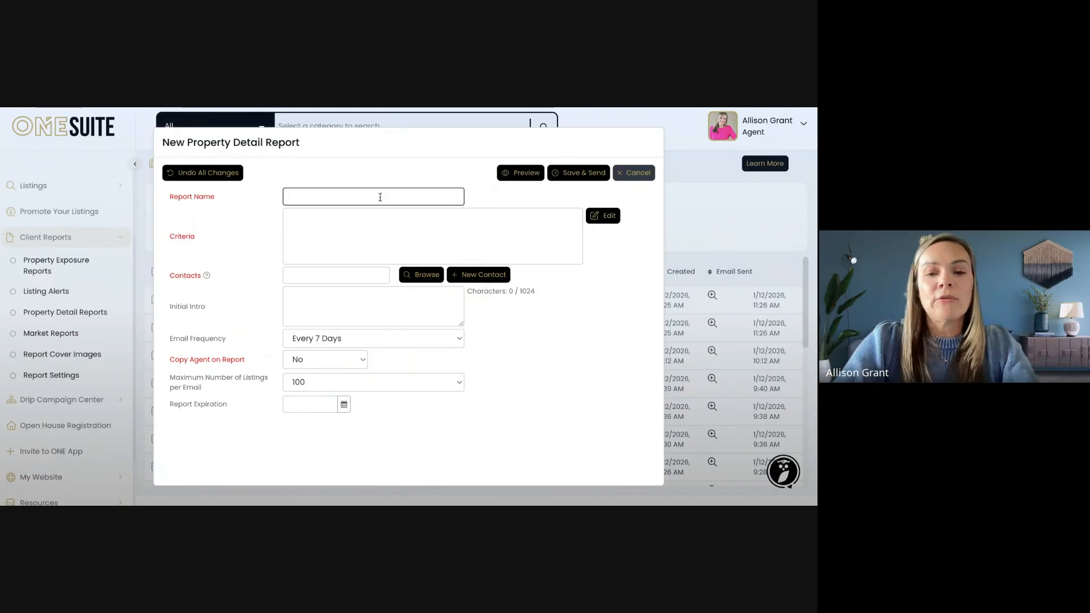
type("Will")
type("on")
key("BackSpace")
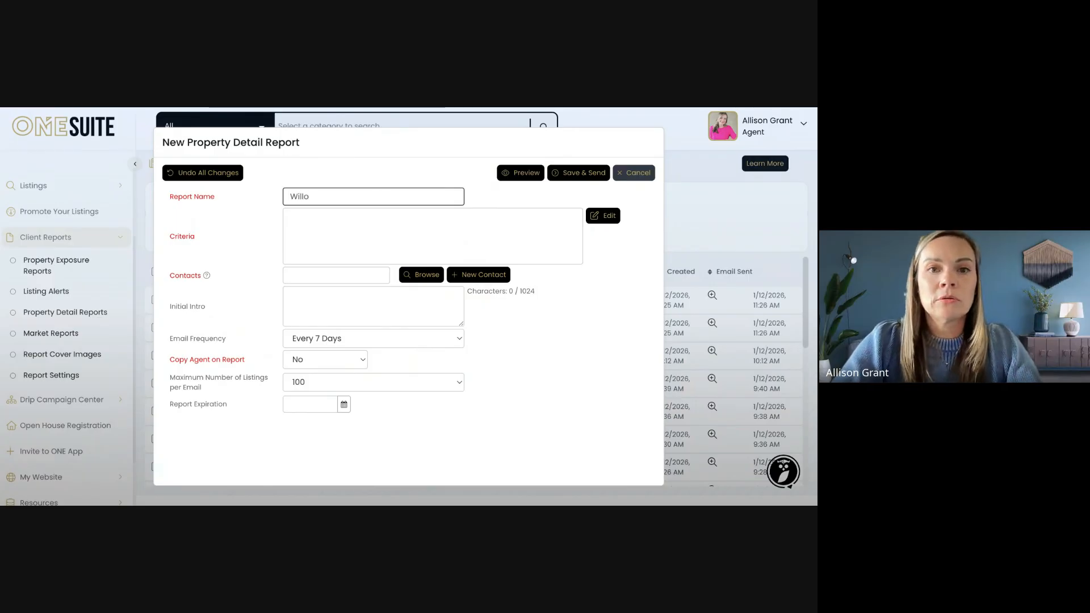
type("mere")
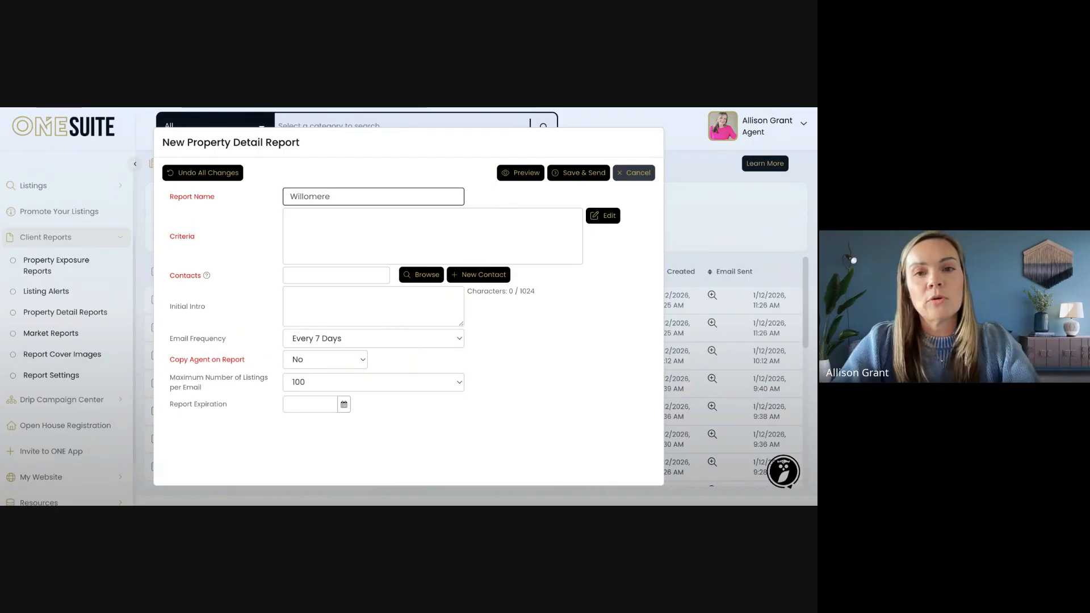
key("BackSpace")
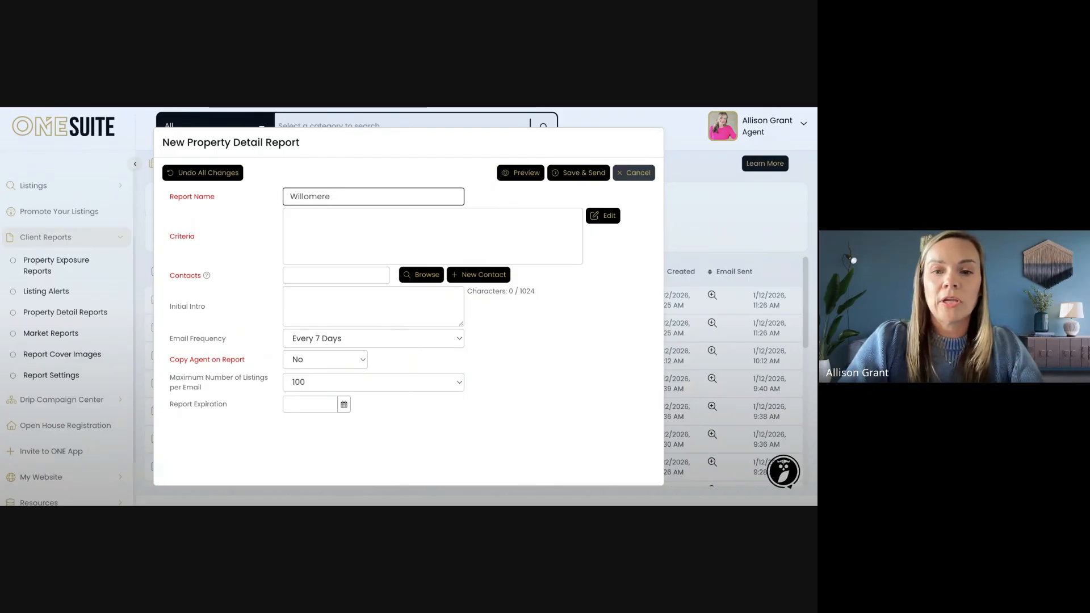
type("-Ravi")
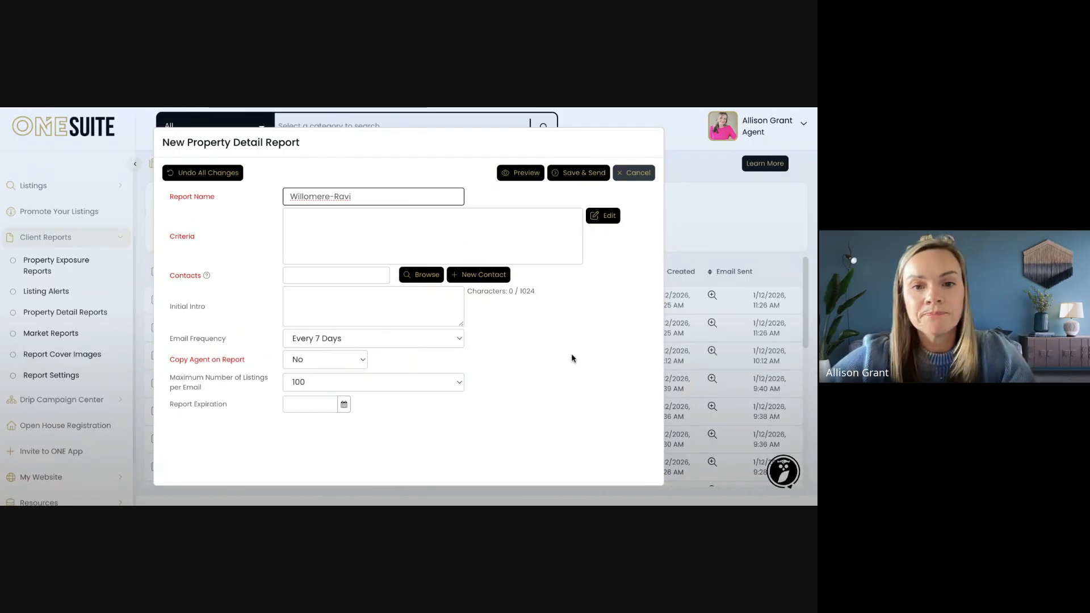
Set Email Frequency to Every 90 Days, Copy Agent to Yes, and Maximum Listings per Email to 25
left_click(459, 341)
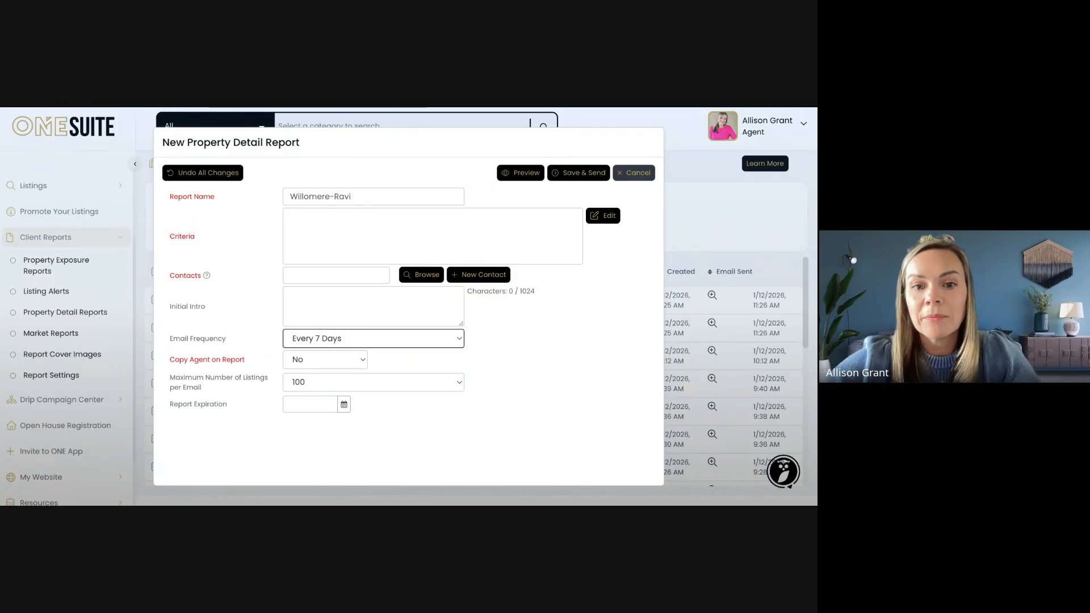
left_click(432, 405)
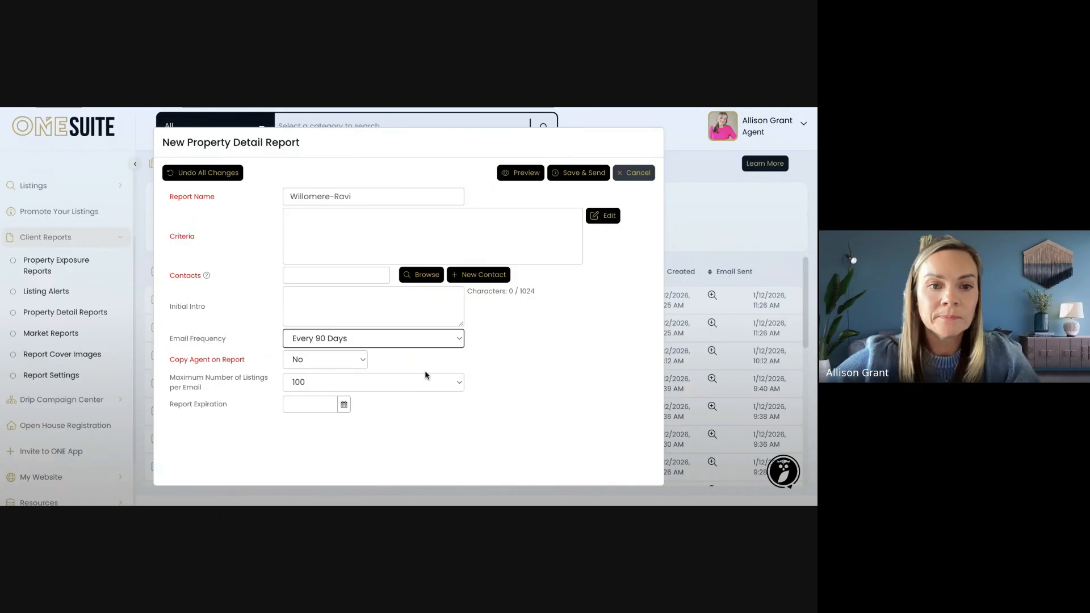
left_click(352, 359)
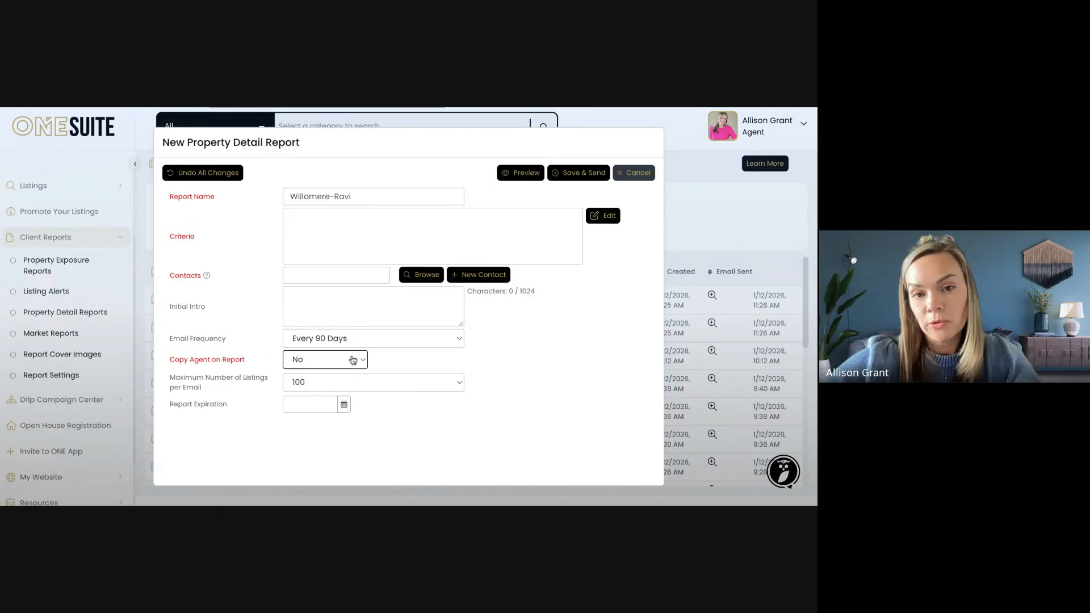
left_click(354, 372)
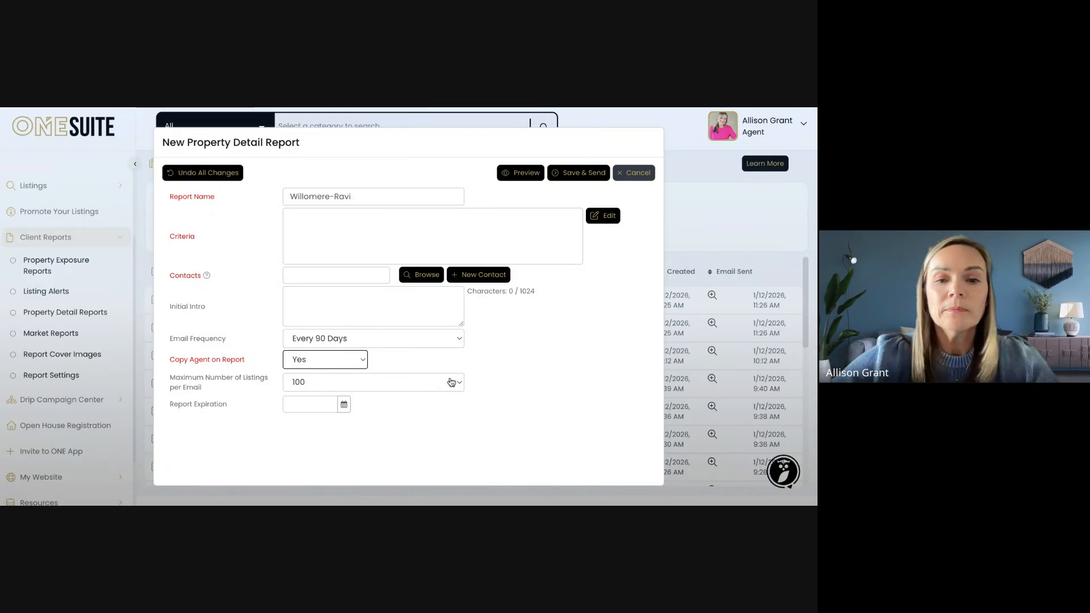
left_click(450, 386)
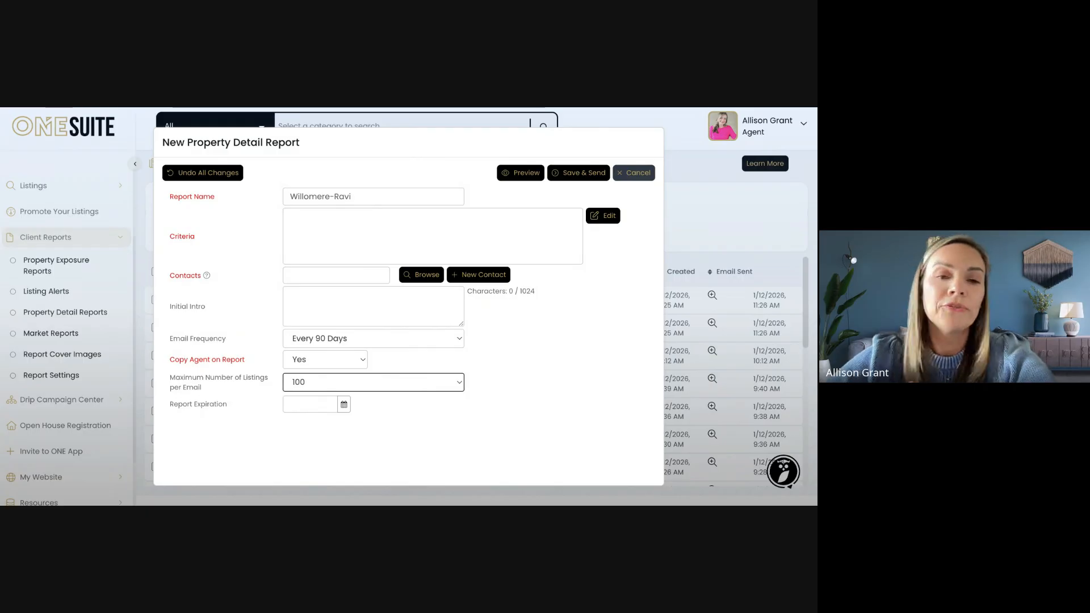
left_click(455, 370)
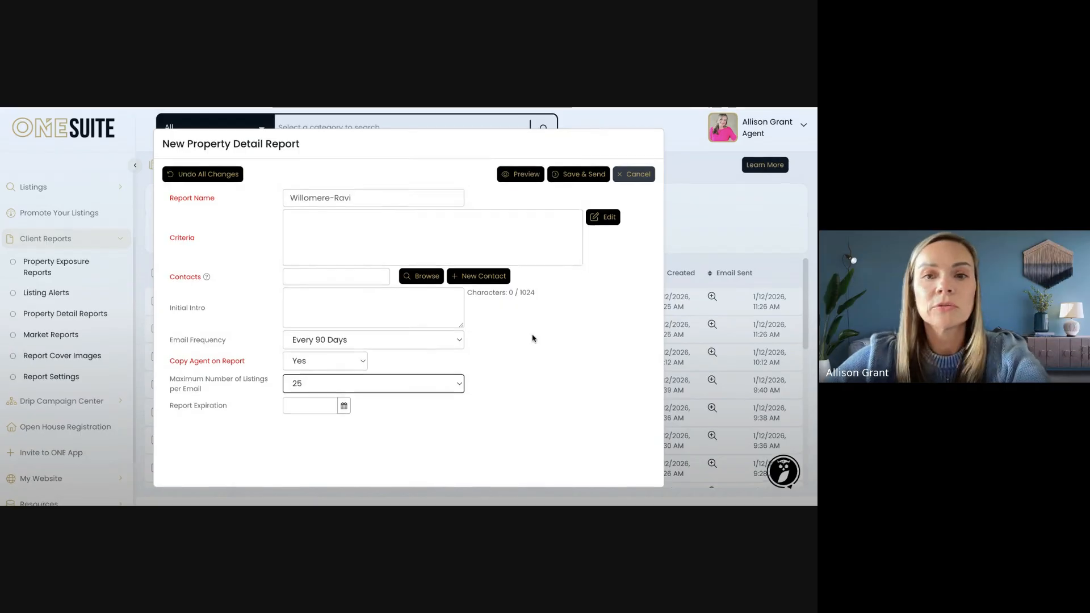
Search the Contacts field by the contact's first name and select the matching contact
left_click(374, 275)
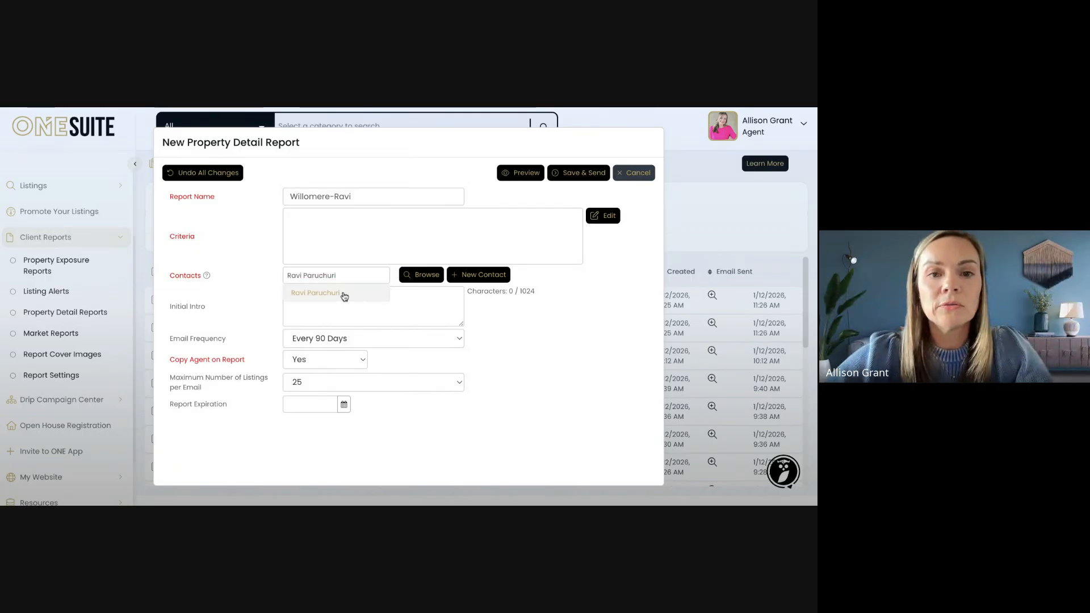
left_click(341, 294)
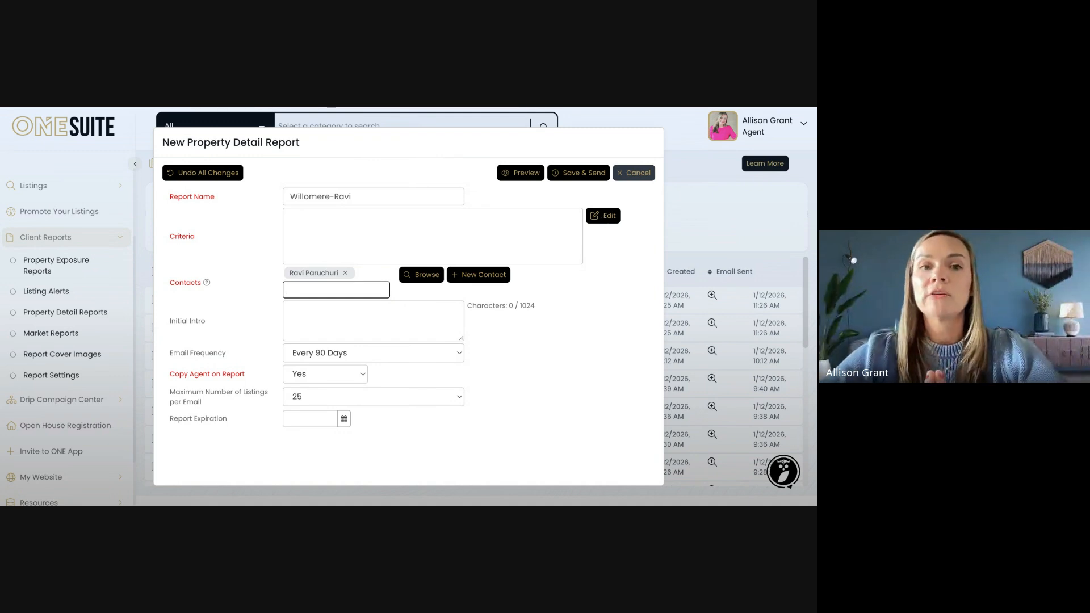
Open the New Search Criteria dialog for Consolidated MLS (CSC)
left_click(603, 216)
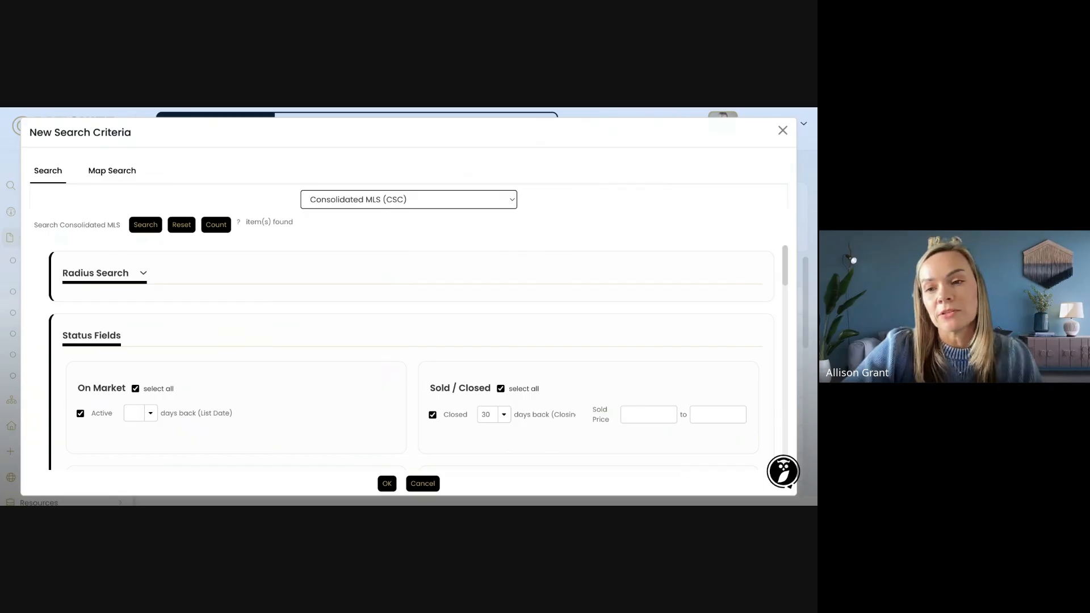
Switch the search criteria's listing service from Consolidated MLS to Canopy MLS (CLM)
left_click(351, 189)
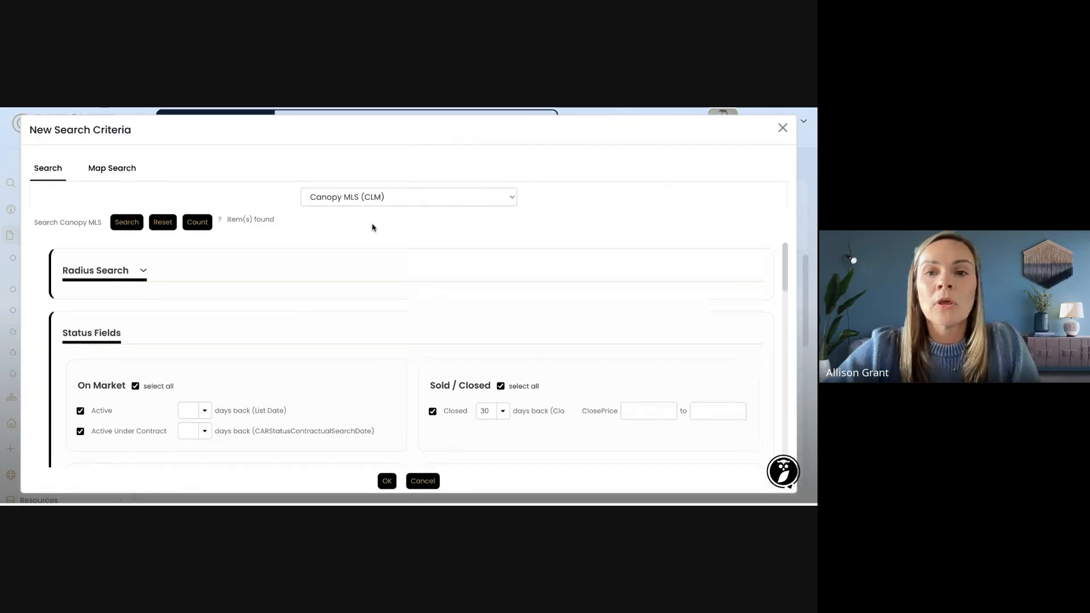
scroll(176, 277, "down", 1)
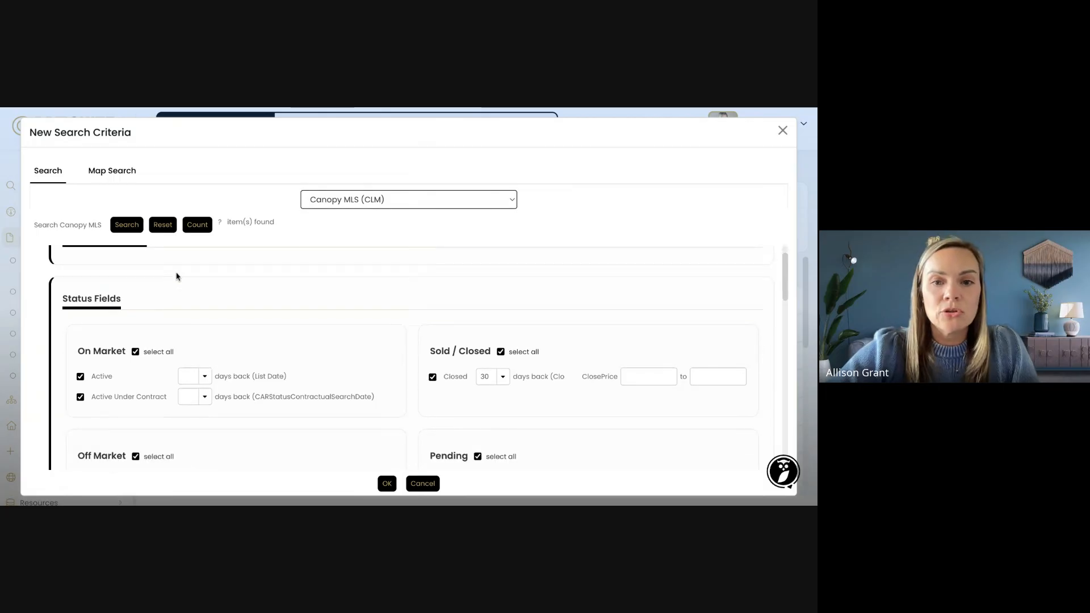
scroll(177, 276, "up", 1)
scroll(177, 276, "down", 2)
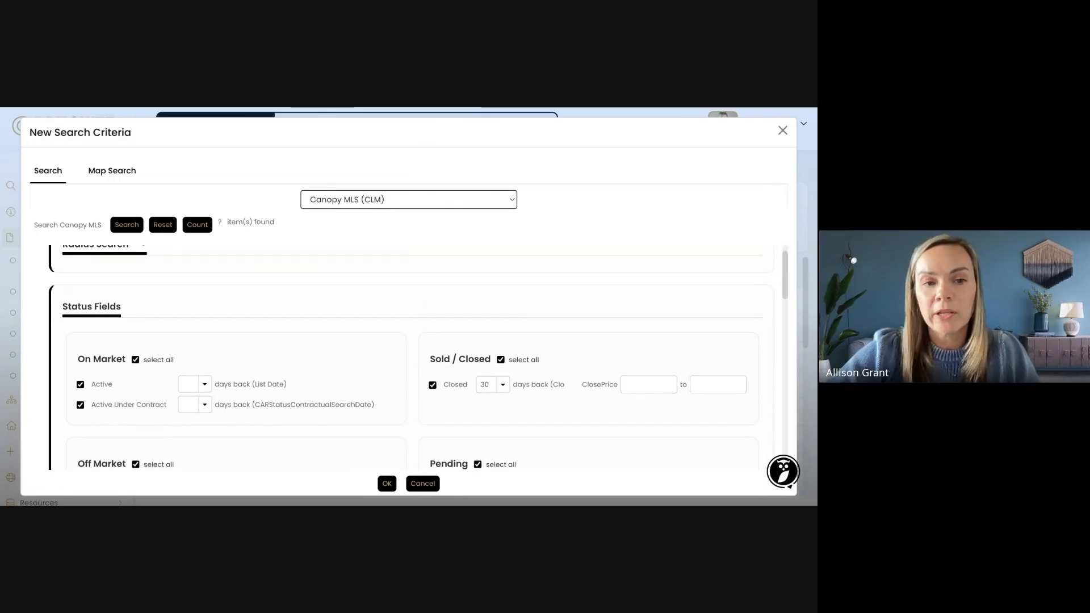
scroll(177, 276, "down", 2)
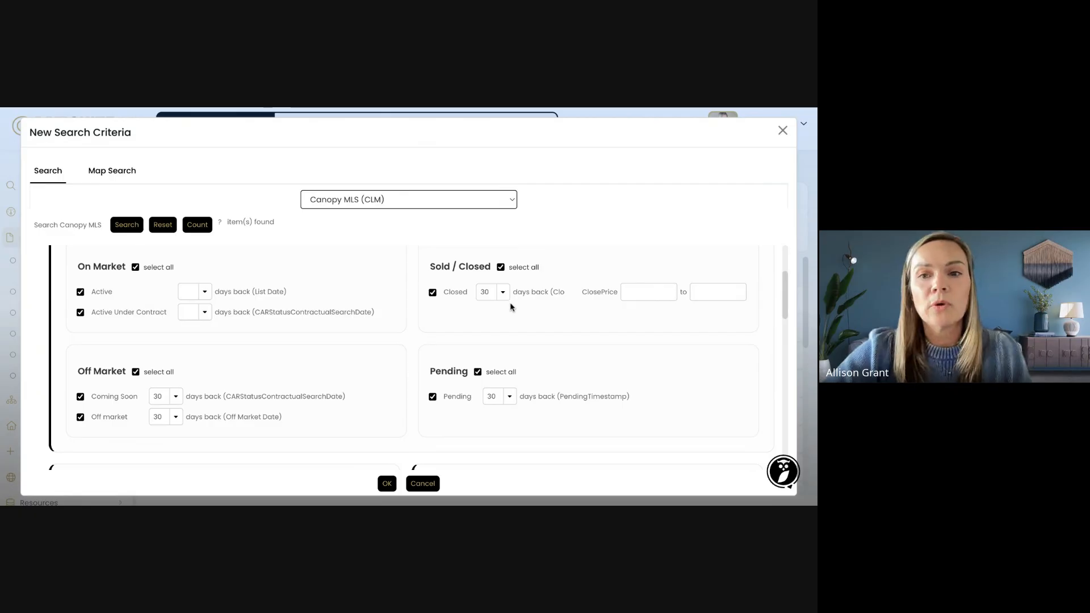
Set the Closed status lookback to 90 days
scroll(510, 302, "down", 1)
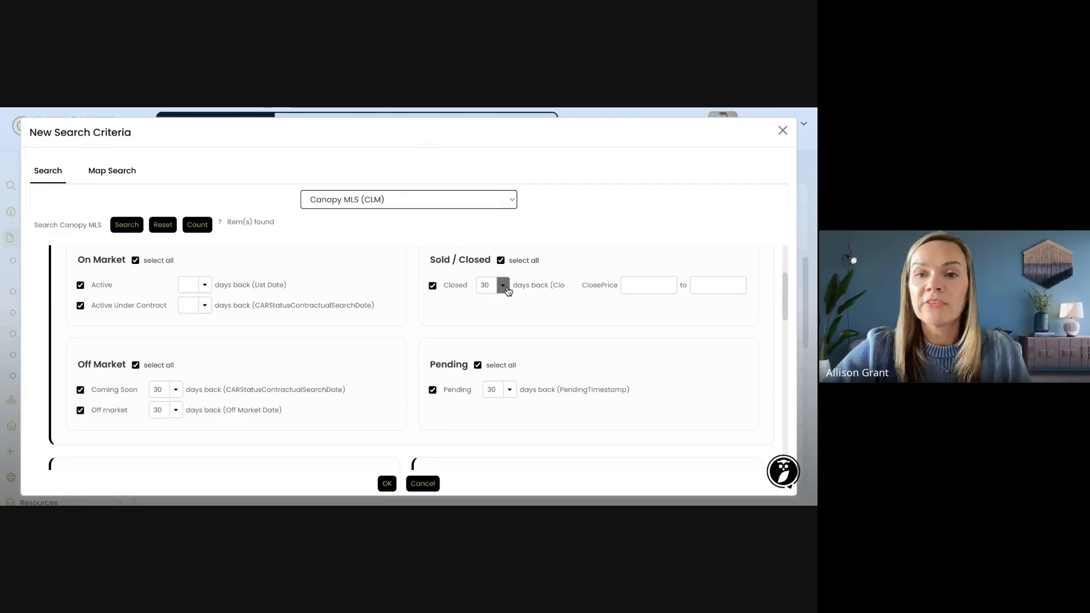
left_click(506, 291)
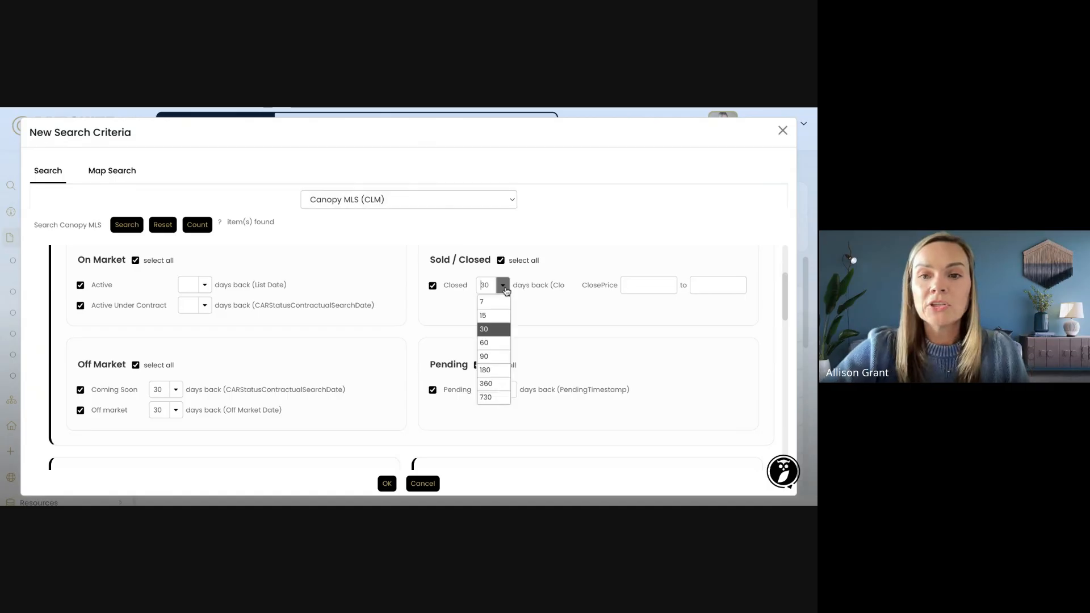
left_click(494, 356)
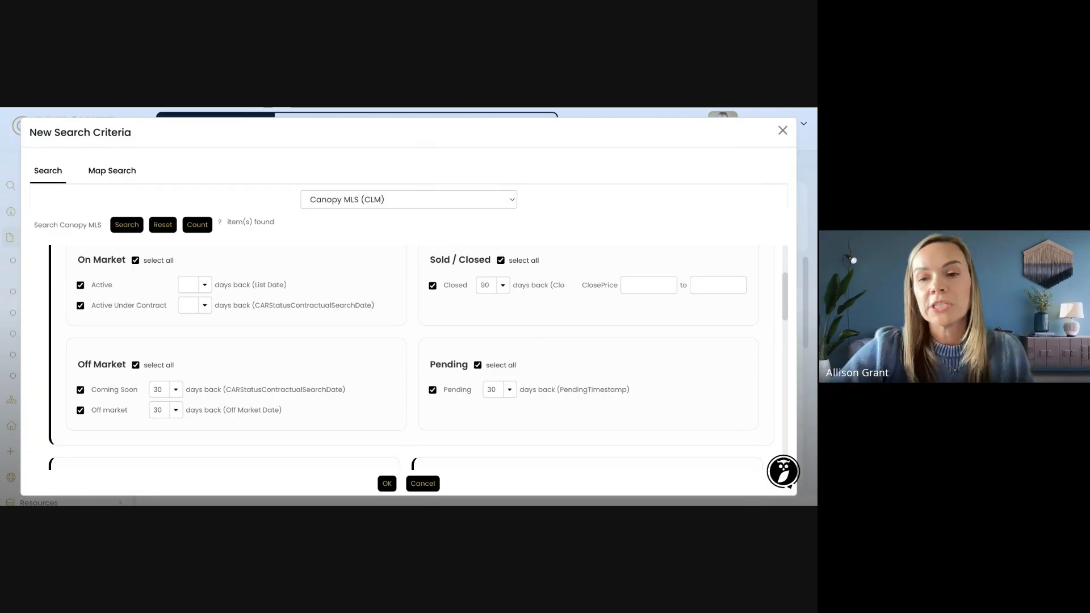
scroll(547, 311, "down", 1)
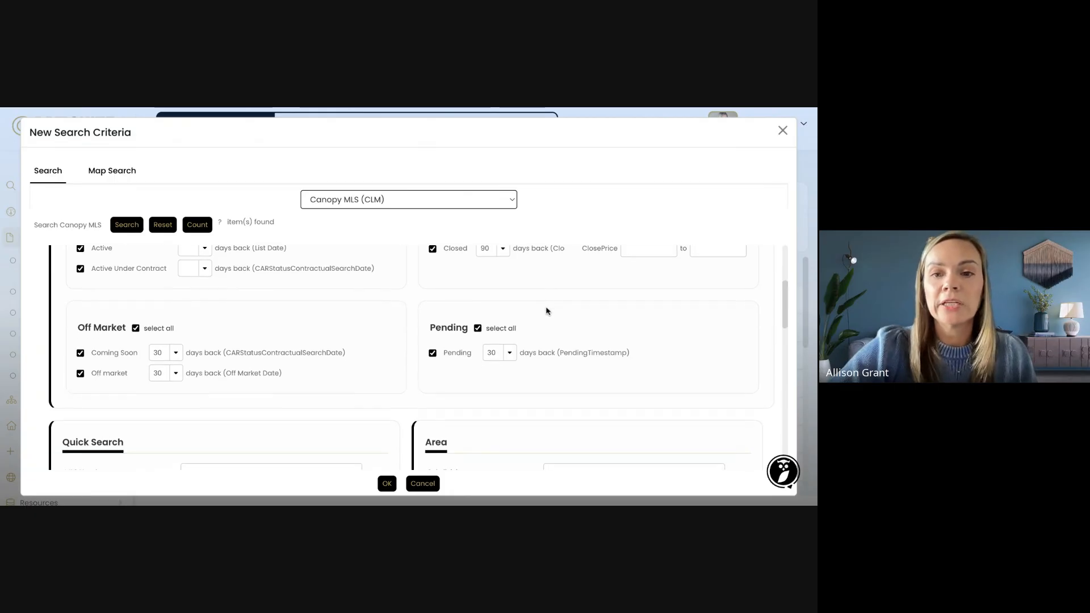
scroll(547, 310, "up", 1)
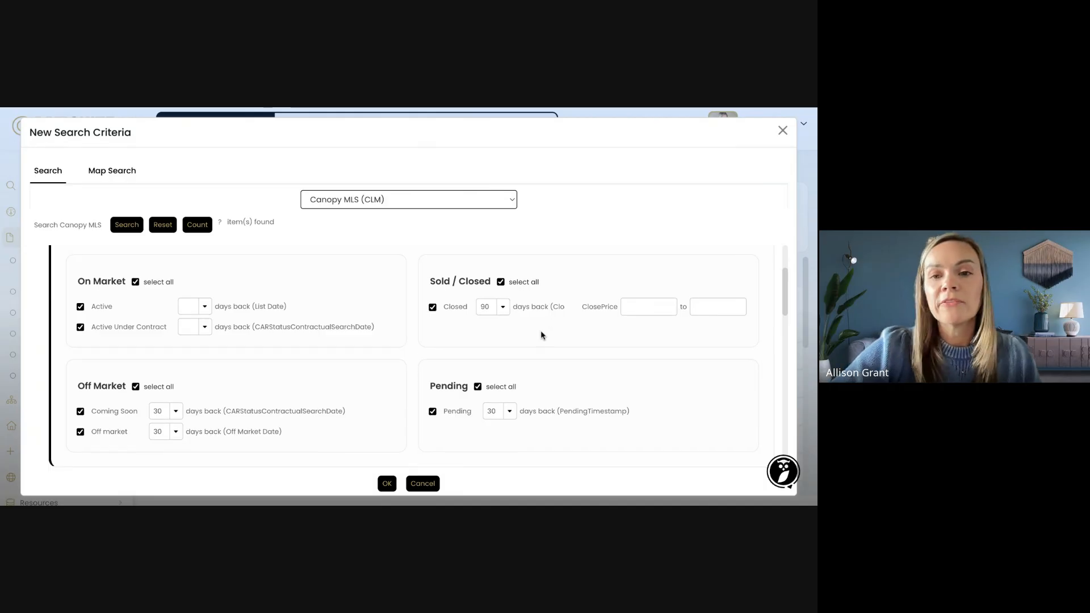
scroll(541, 334, "down", 1)
scroll(336, 332, "down", 1)
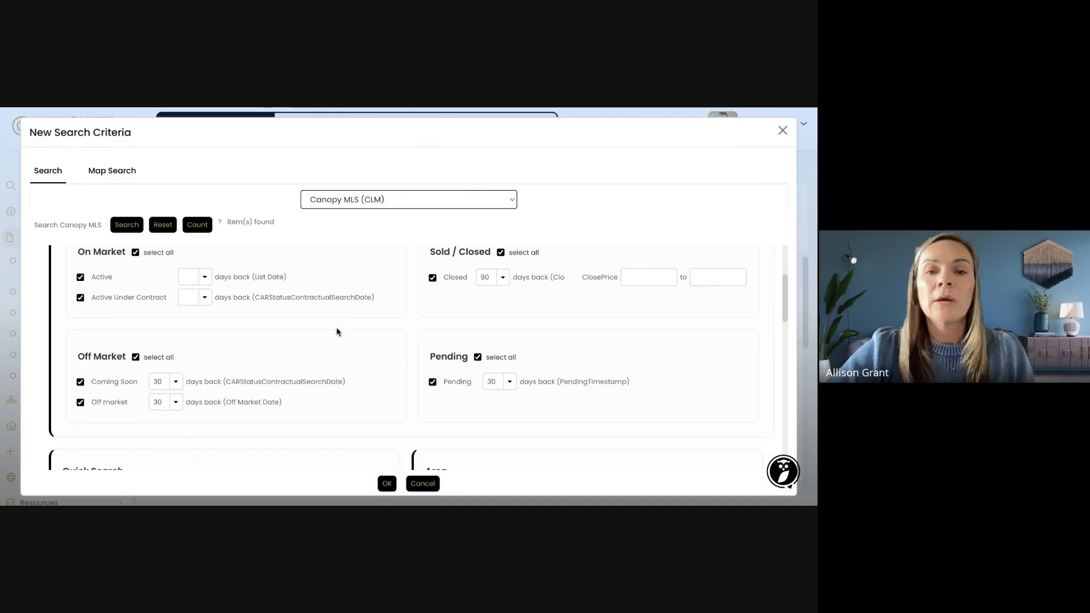
scroll(358, 344, "down", 1)
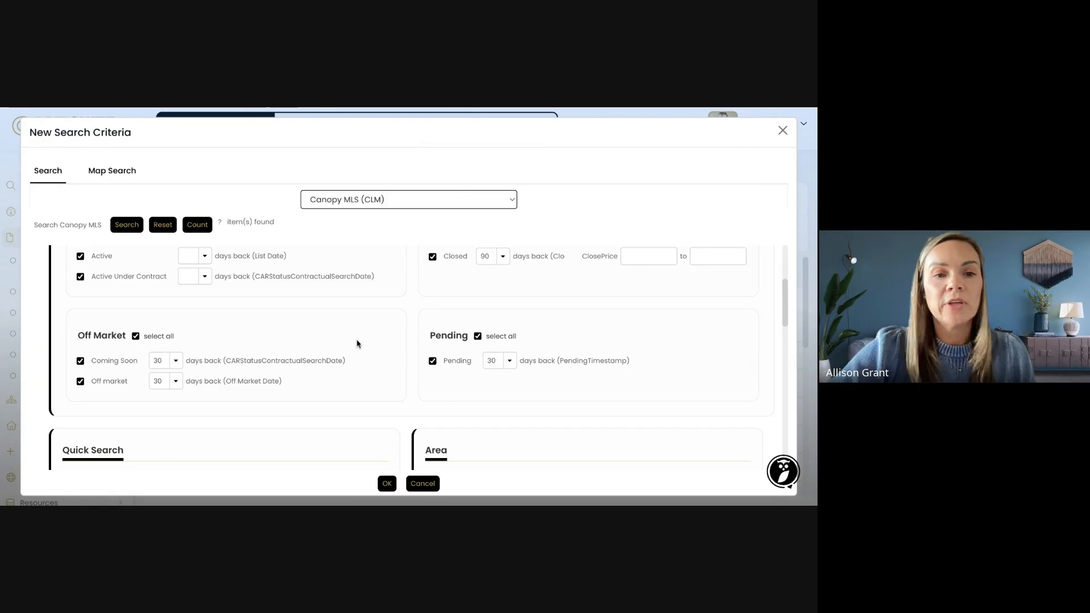
Set the Coming Soon, Off market and Pending lookbacks to 90 days each
left_click(176, 361)
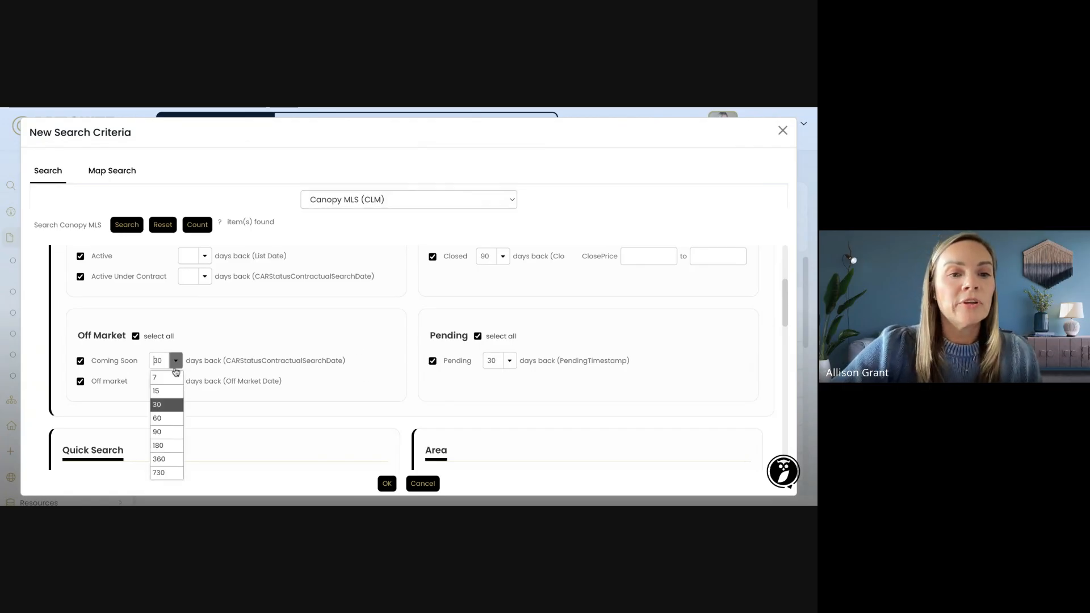
left_click(162, 432)
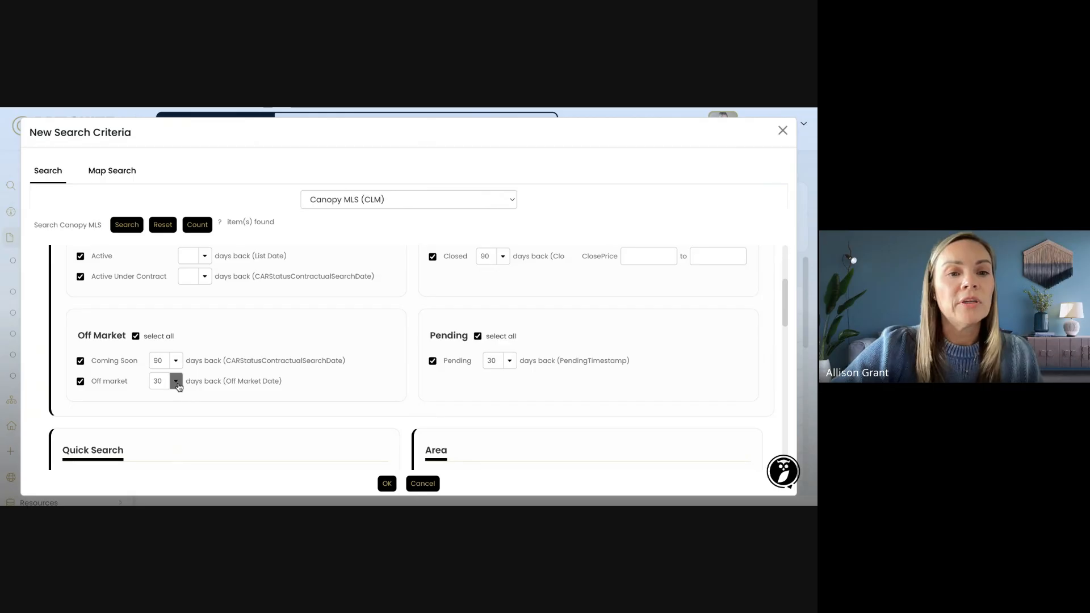
left_click(176, 381)
left_click(170, 454)
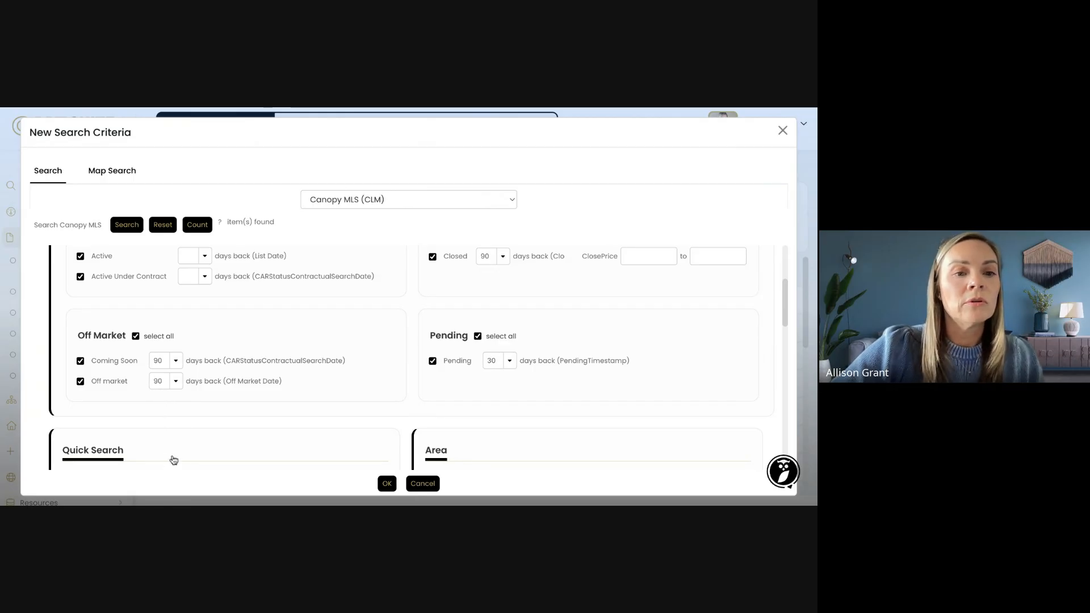
left_click(509, 361)
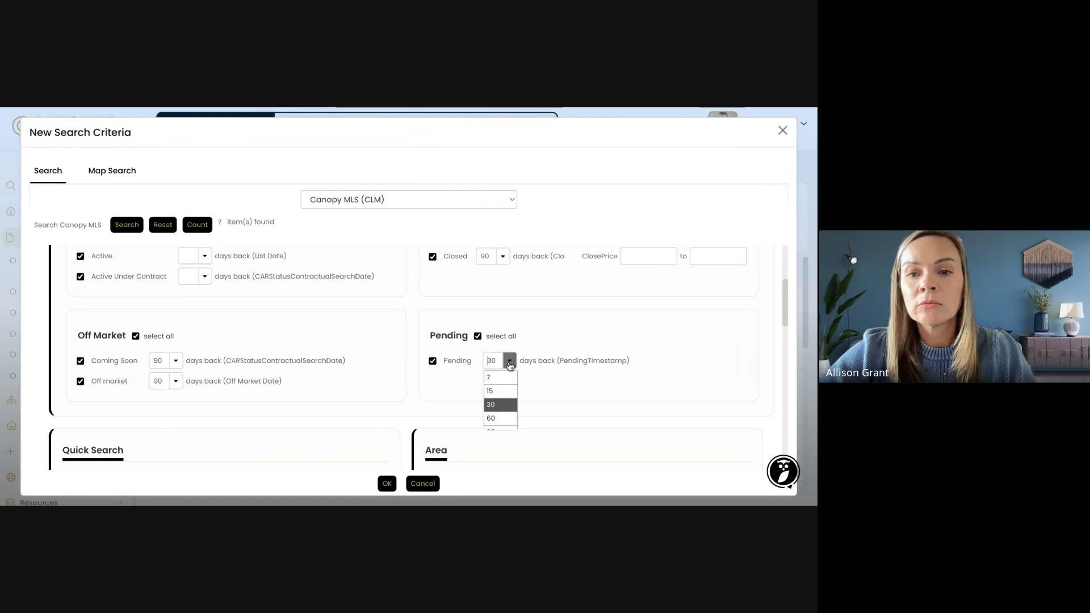
left_click(503, 432)
scroll(523, 383, "down", 2)
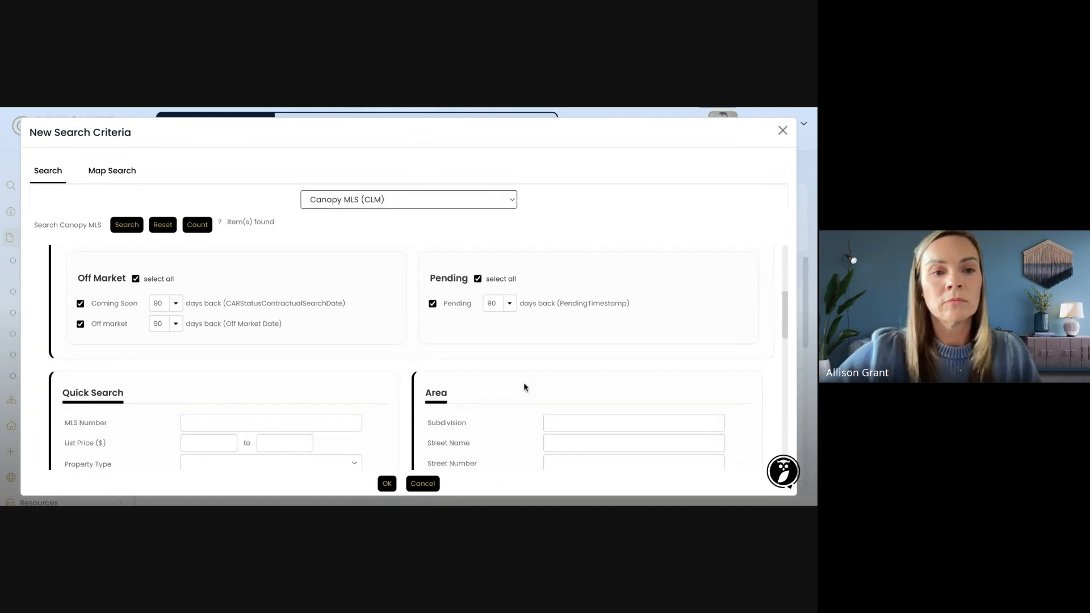
scroll(524, 382, "down", 1)
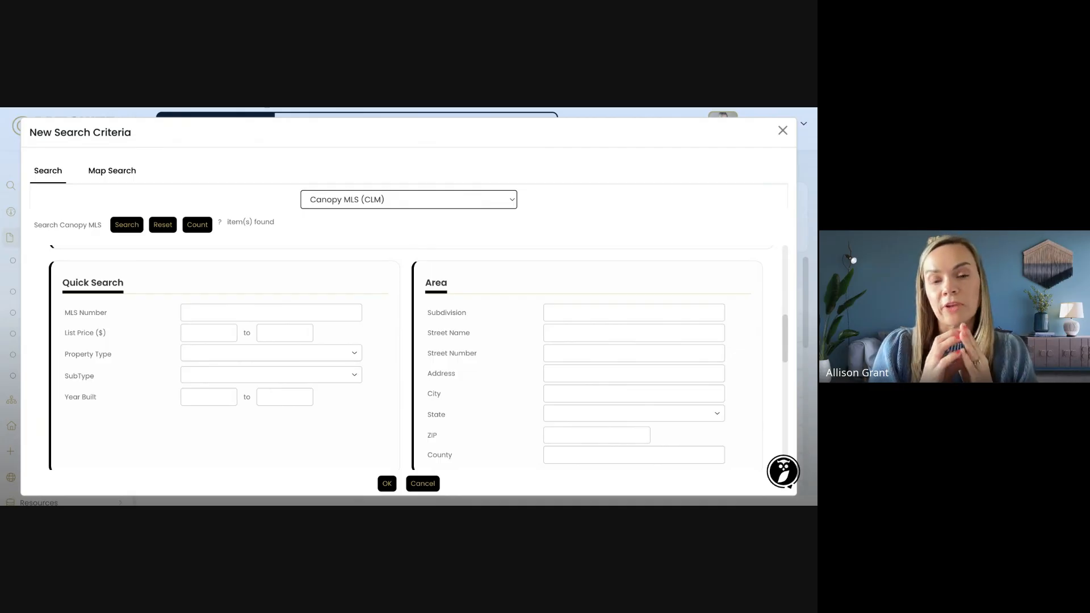
scroll(418, 358, "up", 3)
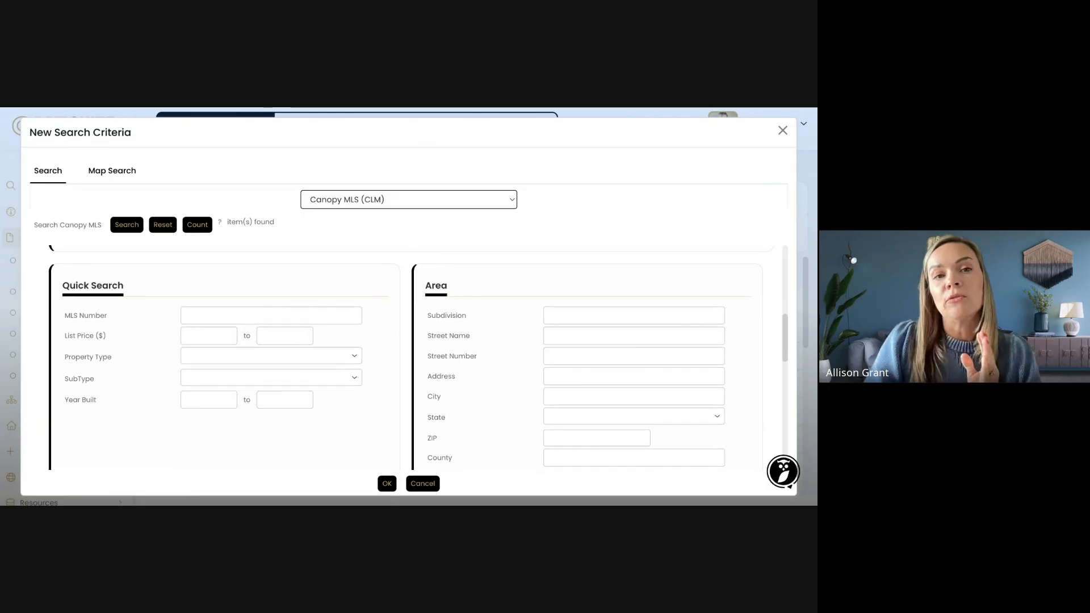
scroll(476, 350, "up", 3)
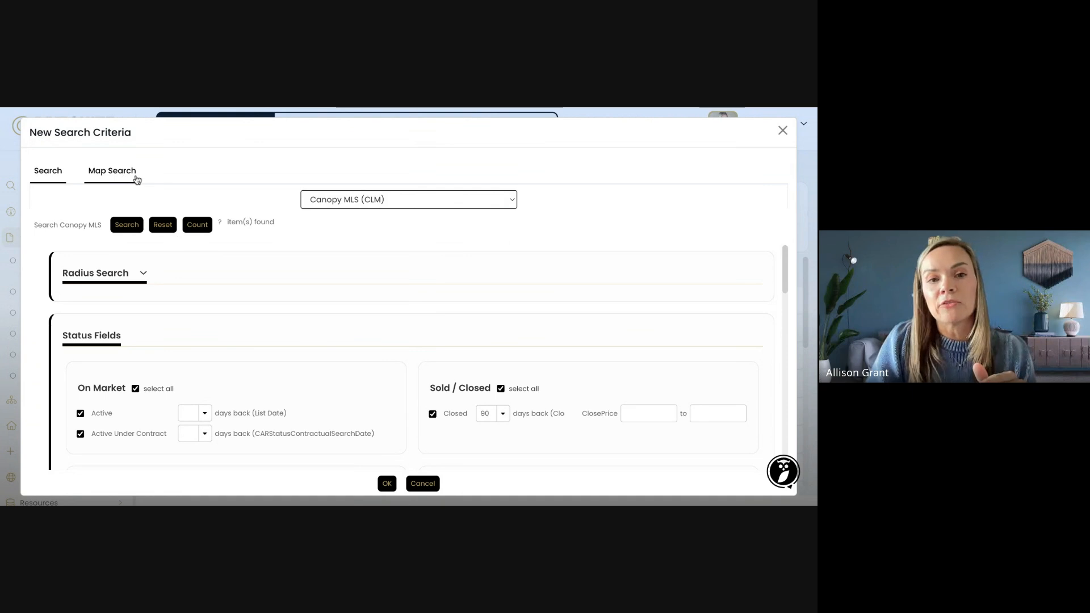
scroll(477, 299, "down", 5)
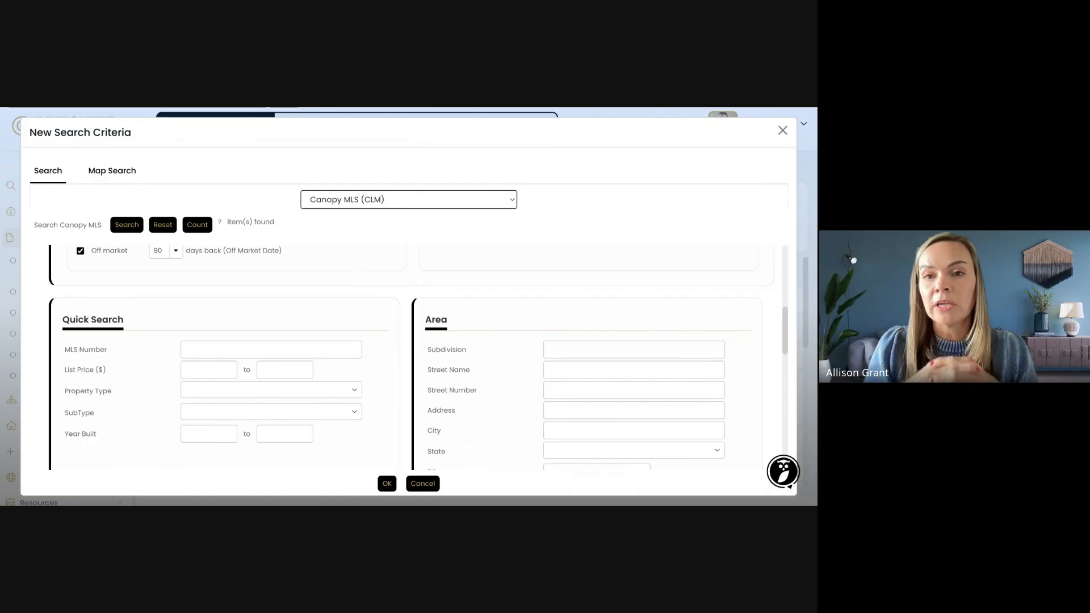
scroll(588, 332, "down", 1)
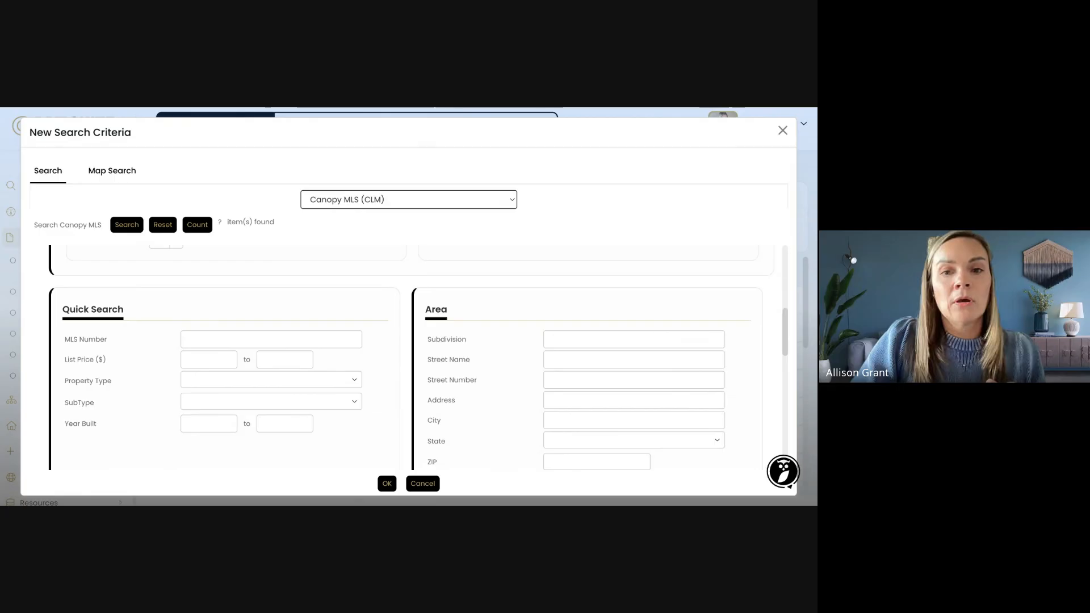
left_click(573, 337)
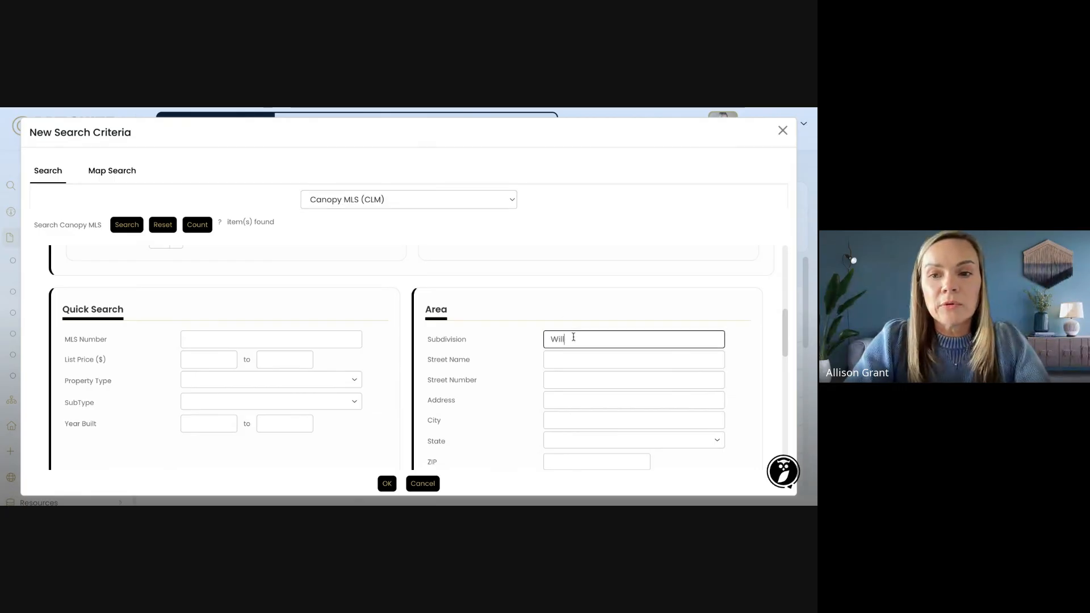
type("Willomere")
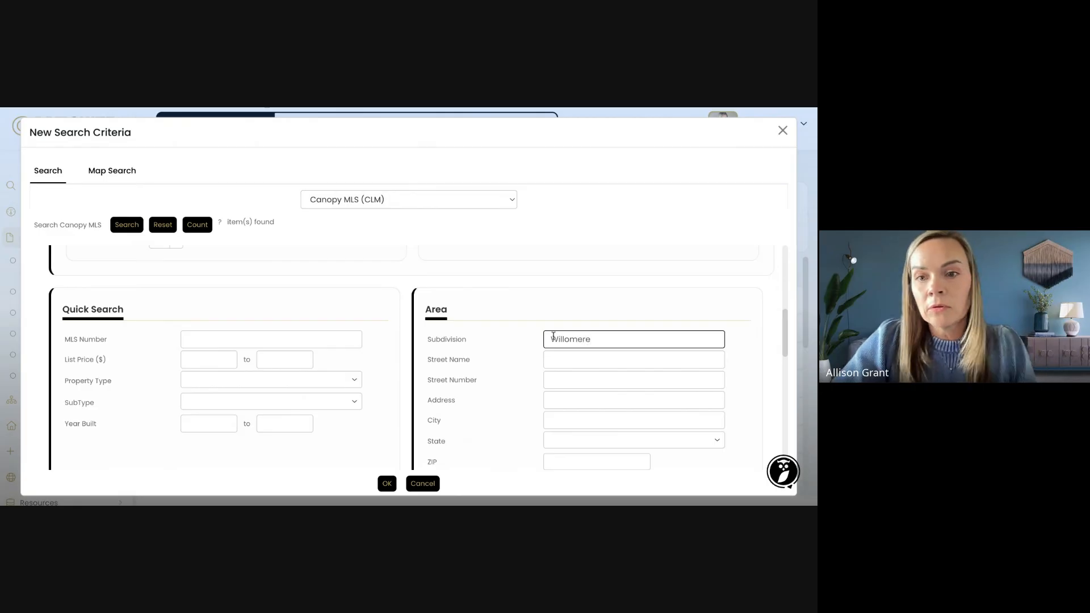
left_click(528, 327)
scroll(529, 328, "down", 2)
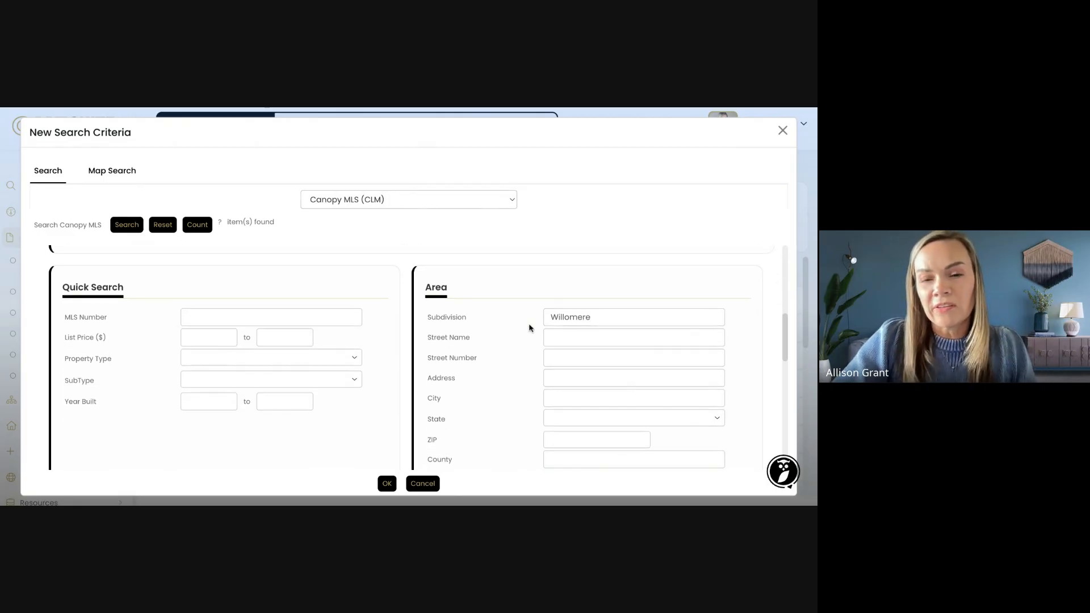
scroll(529, 328, "down", 5)
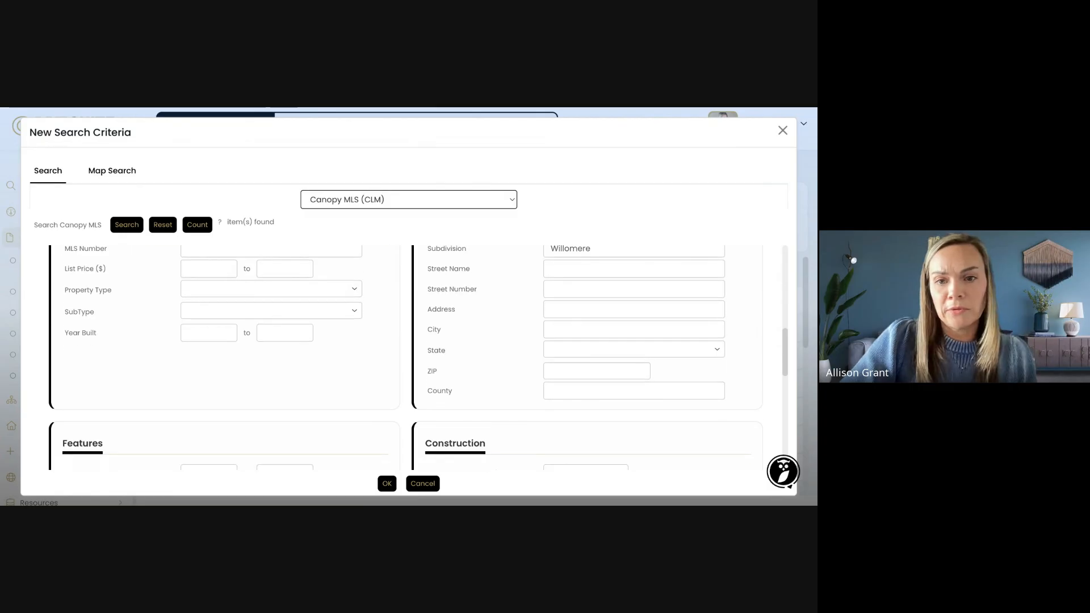
scroll(398, 358, "down", 2)
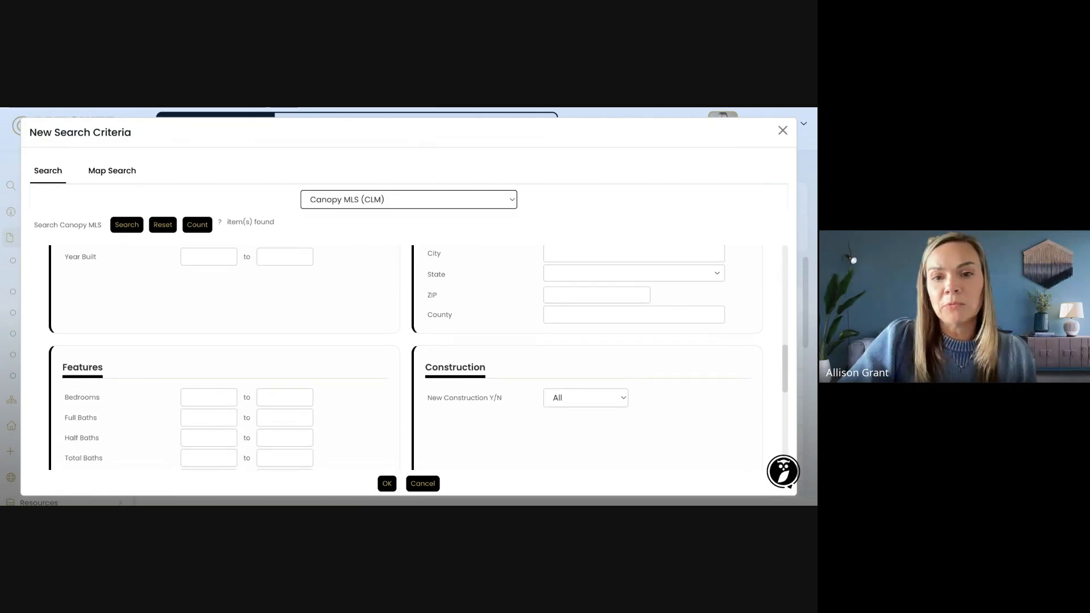
scroll(397, 357, "up", 5)
scroll(397, 357, "down", 4)
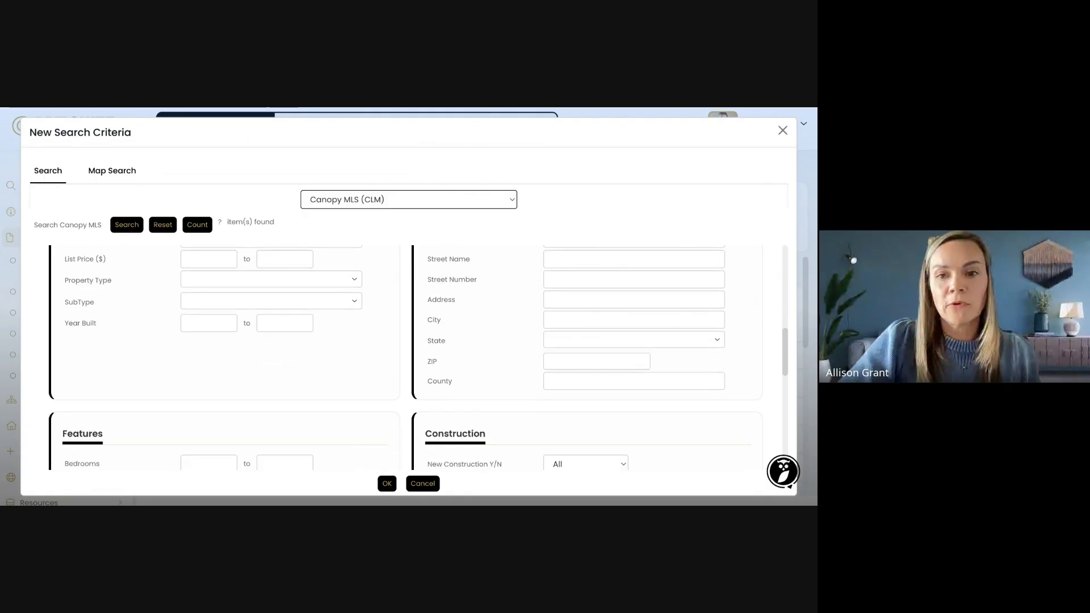
scroll(406, 358, "down", 5)
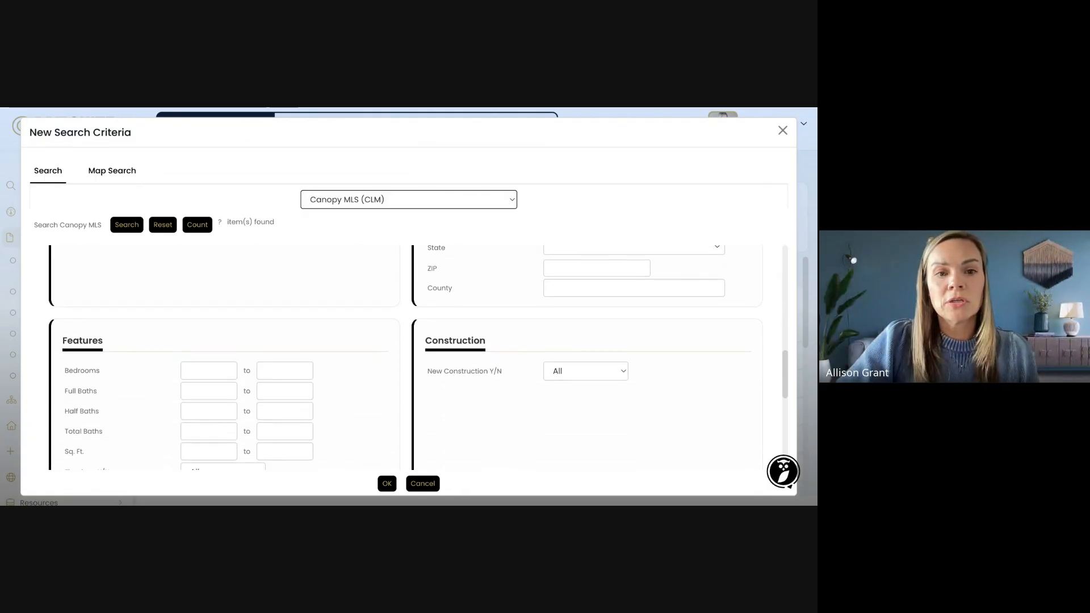
scroll(406, 358, "down", 5)
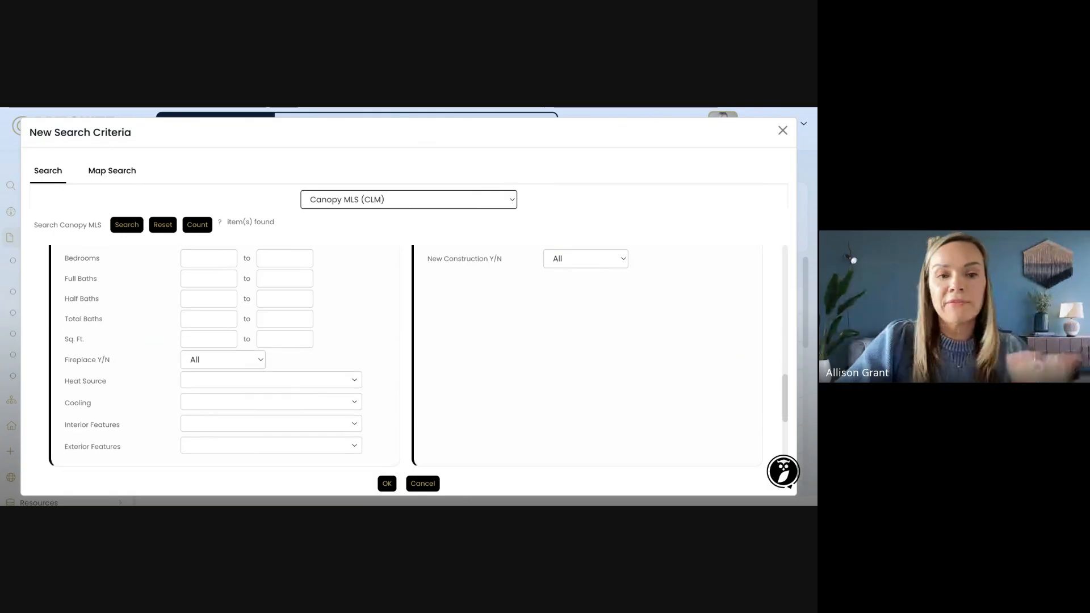
scroll(406, 358, "down", 5)
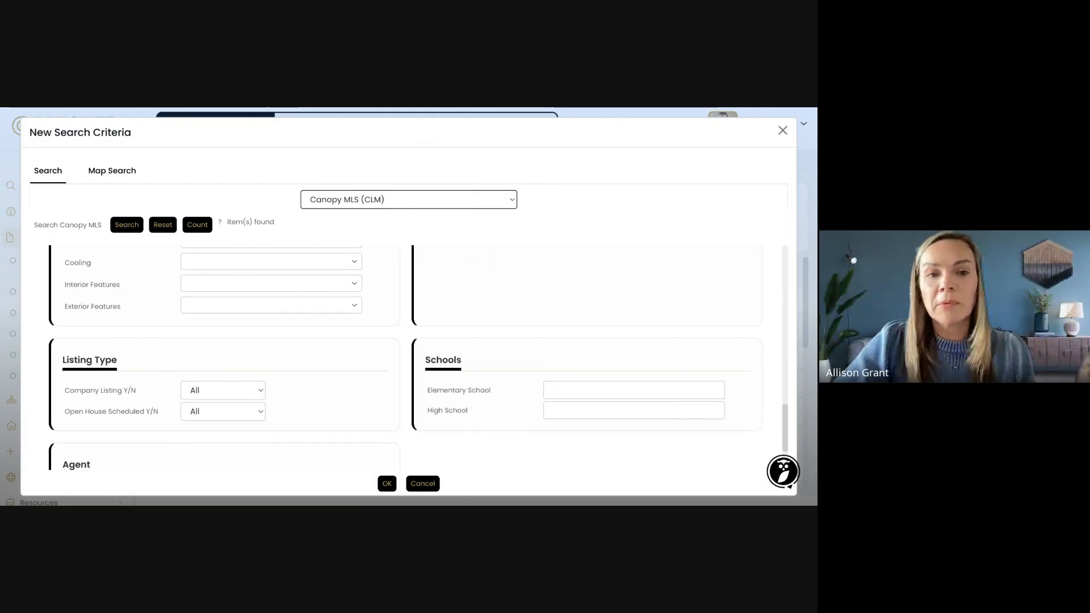
scroll(406, 358, "down", 1)
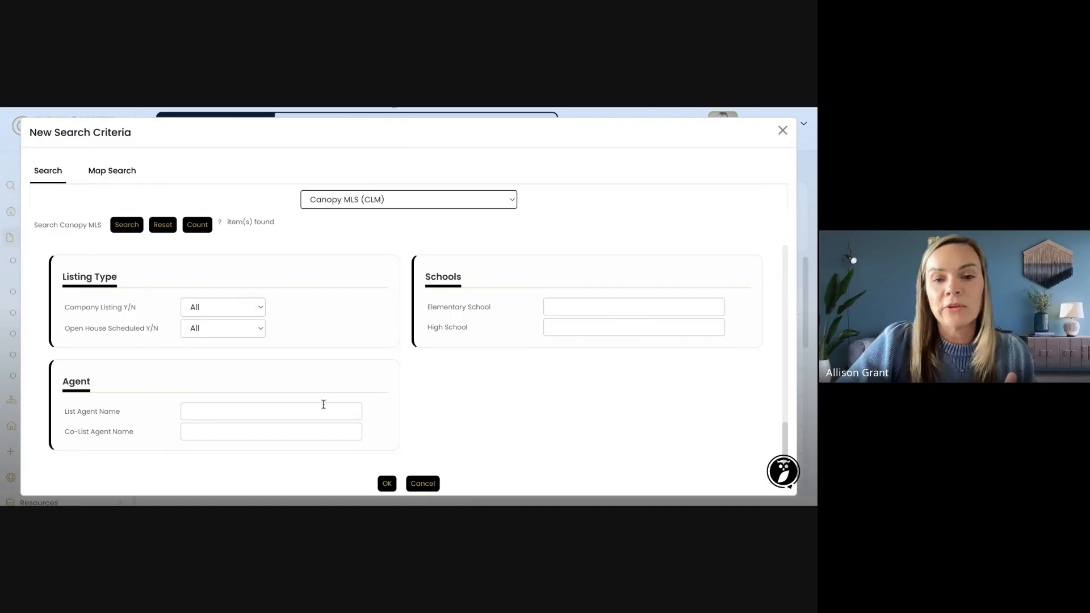
scroll(411, 414, "up", 5)
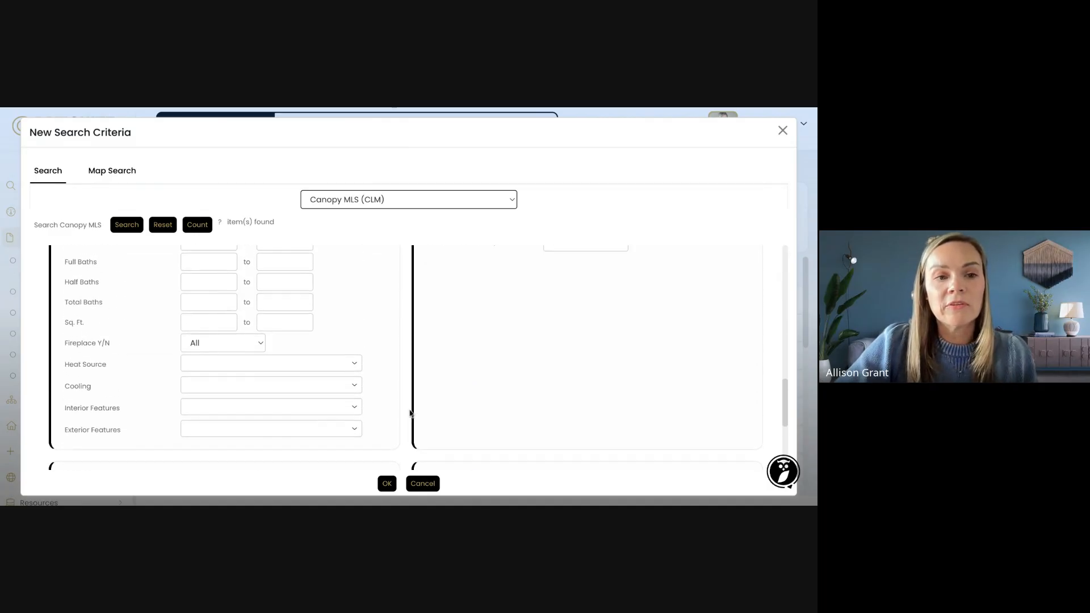
scroll(418, 357, "up", 8)
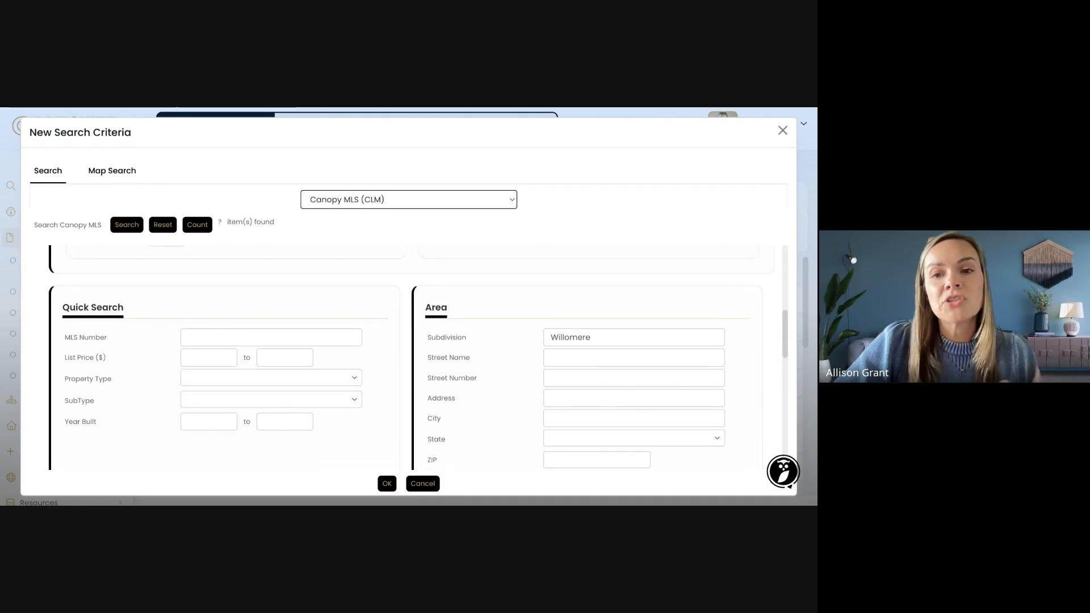
scroll(230, 267, "up", 3)
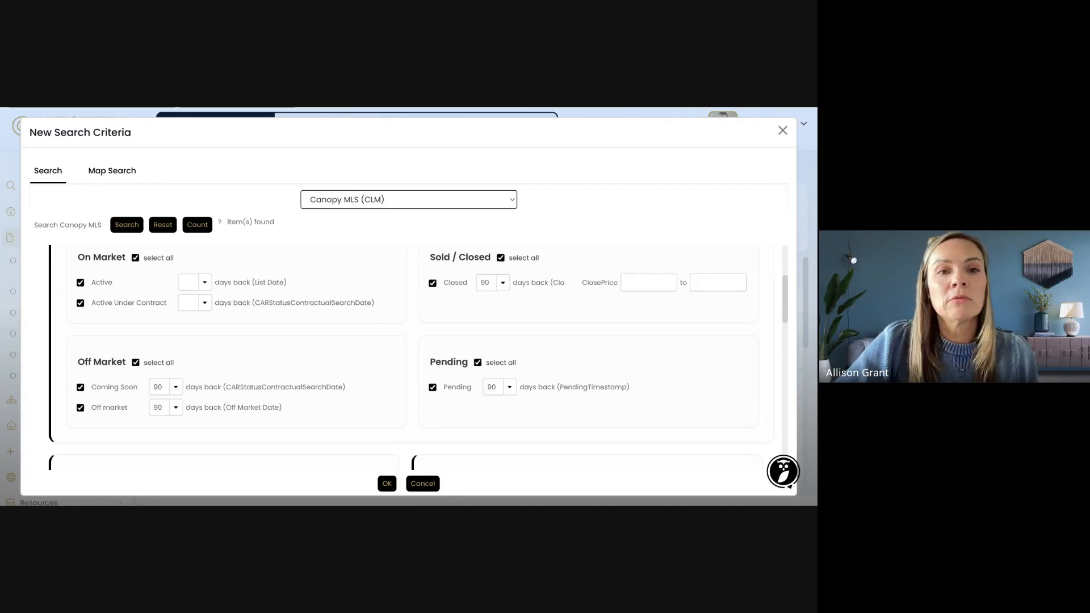
Count matching listings, correct the subdivision spelling to Willowmere, and recount to get 18 results
left_click(203, 226)
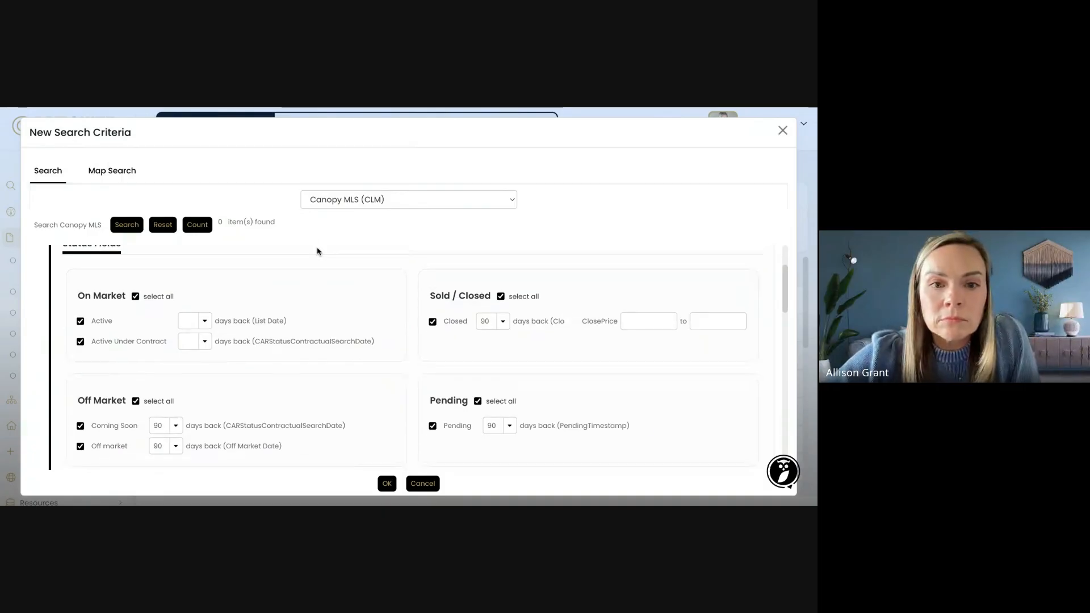
scroll(237, 252, "up", 1)
scroll(236, 251, "down", 2)
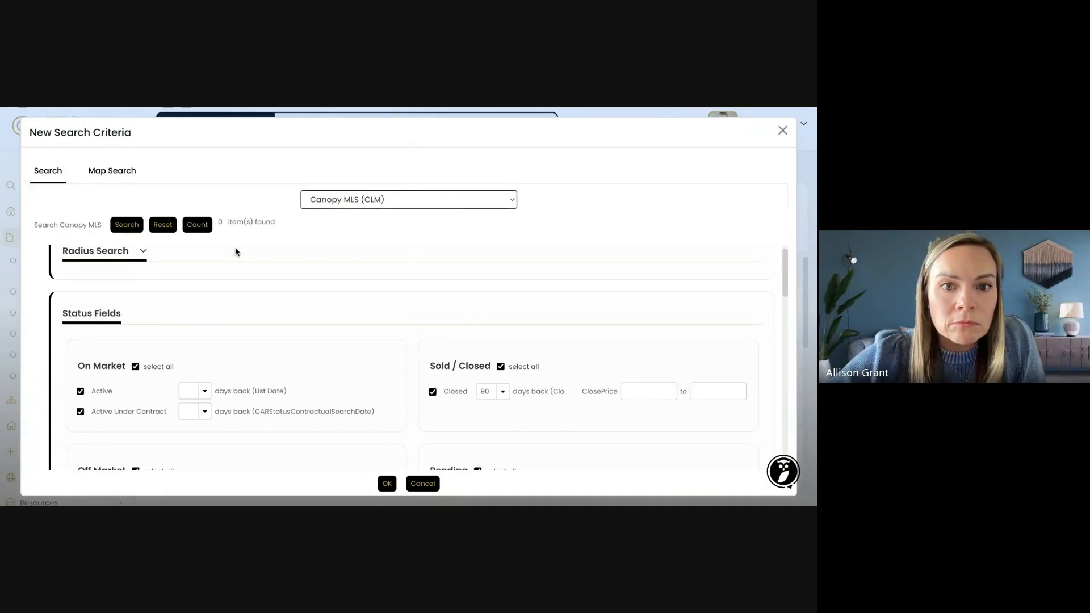
scroll(237, 250, "down", 5)
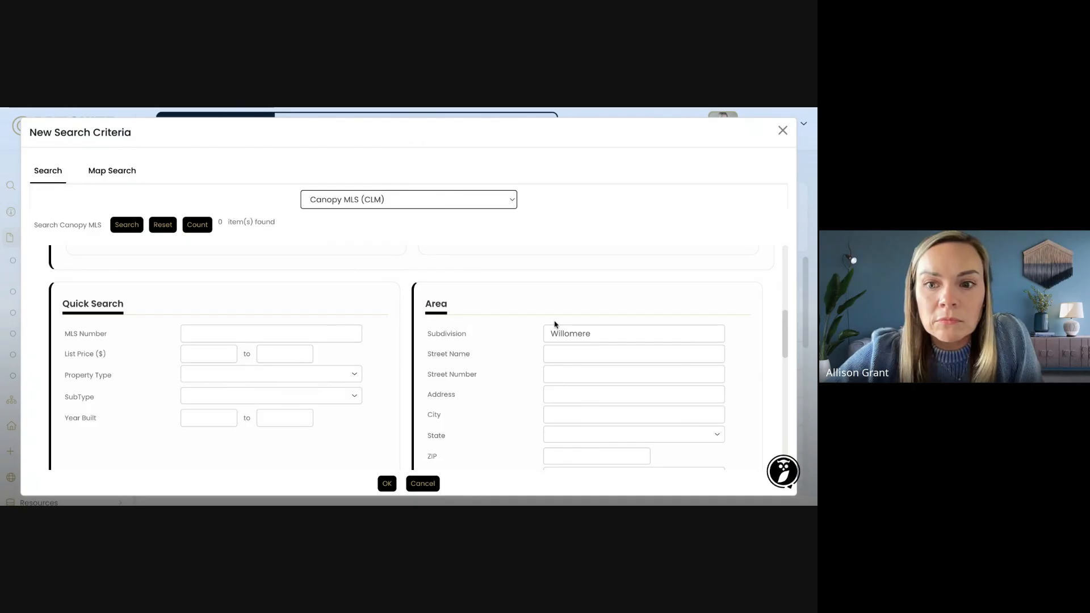
left_click(599, 339)
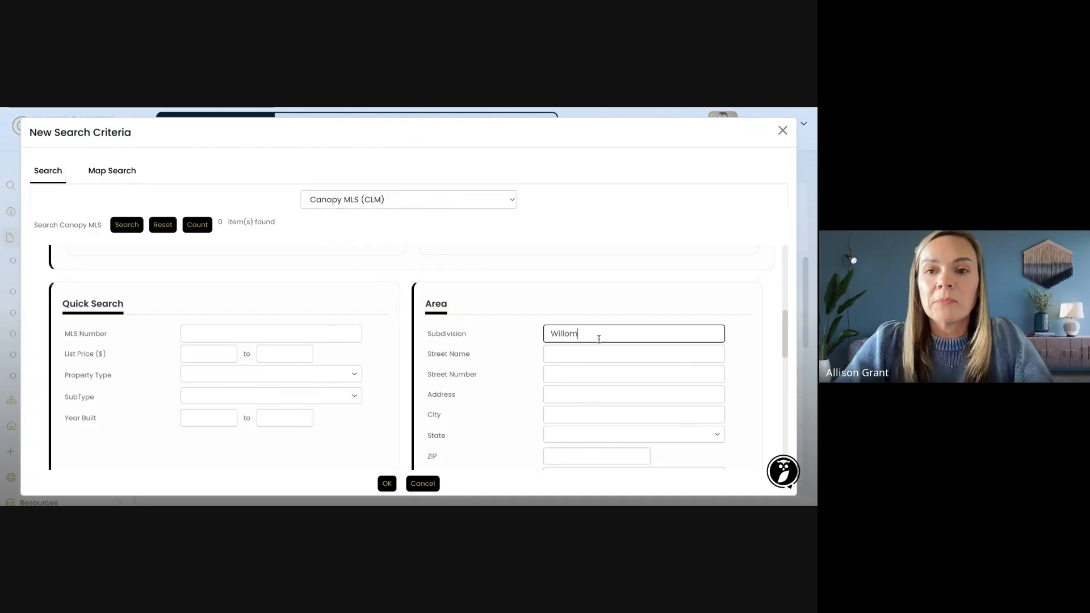
type("ere")
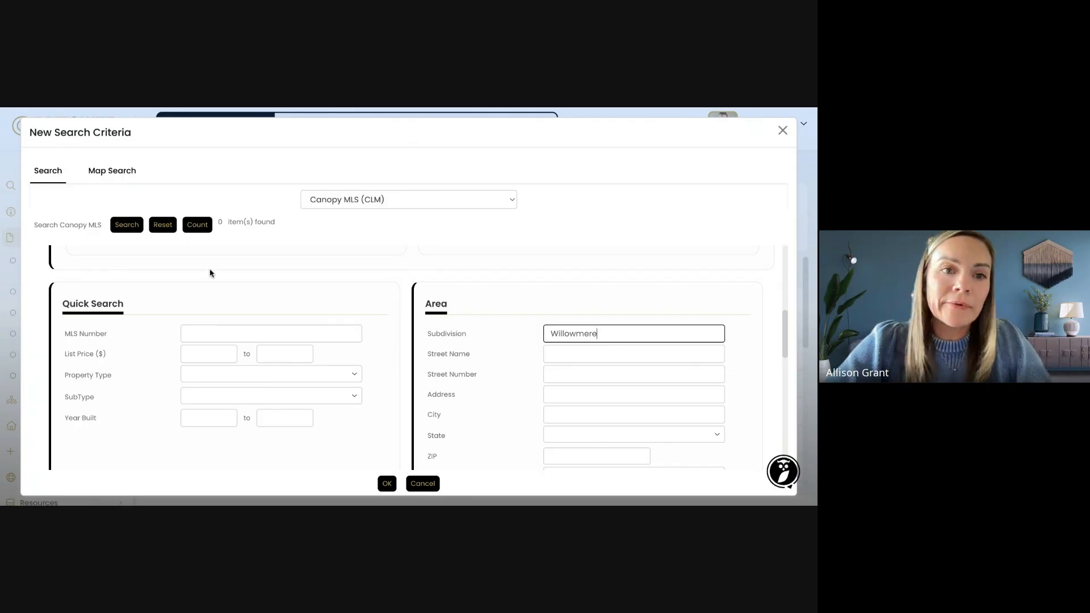
left_click(199, 227)
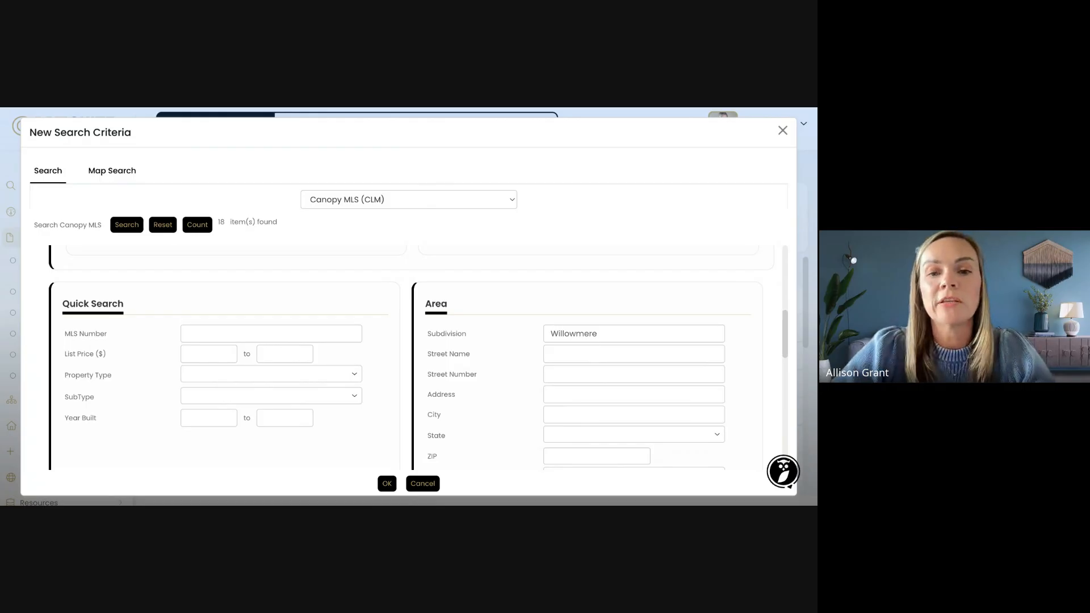
scroll(311, 278, "down", 1)
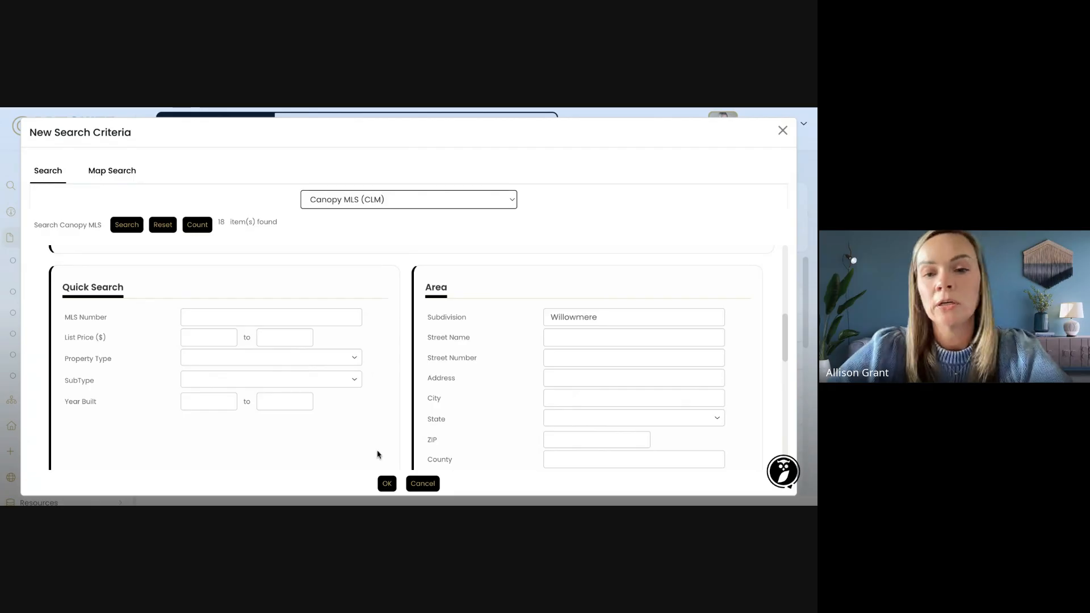
Confirm the Canopy MLS, 90-day and subdivision criteria so they fill the new Property Detail Report
left_click(387, 484)
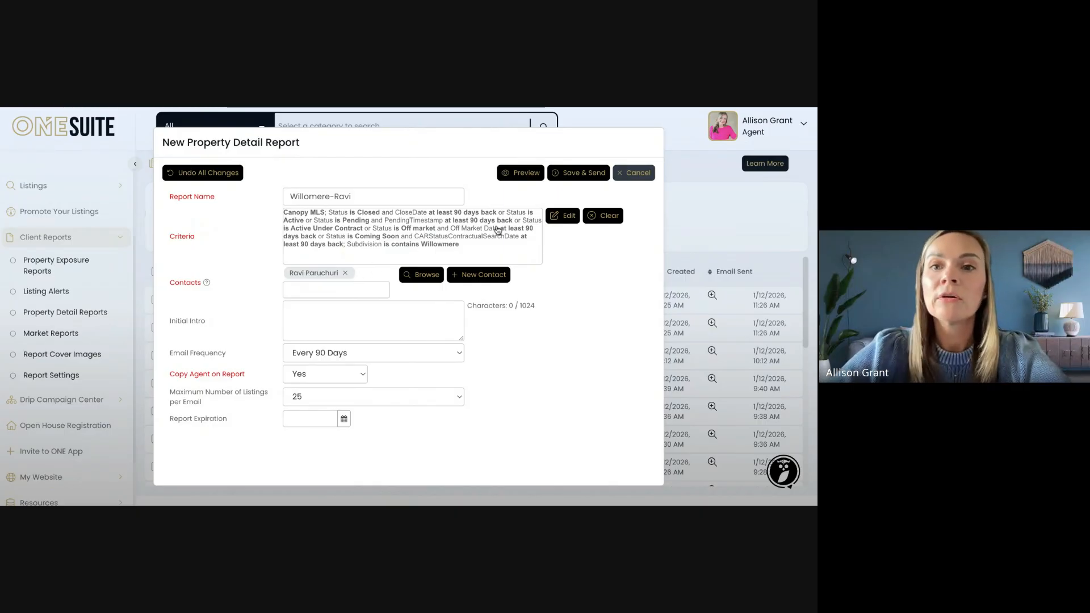
Preview the Property Detail Report and review its cover, intro letter and agent contact block
left_click(521, 173)
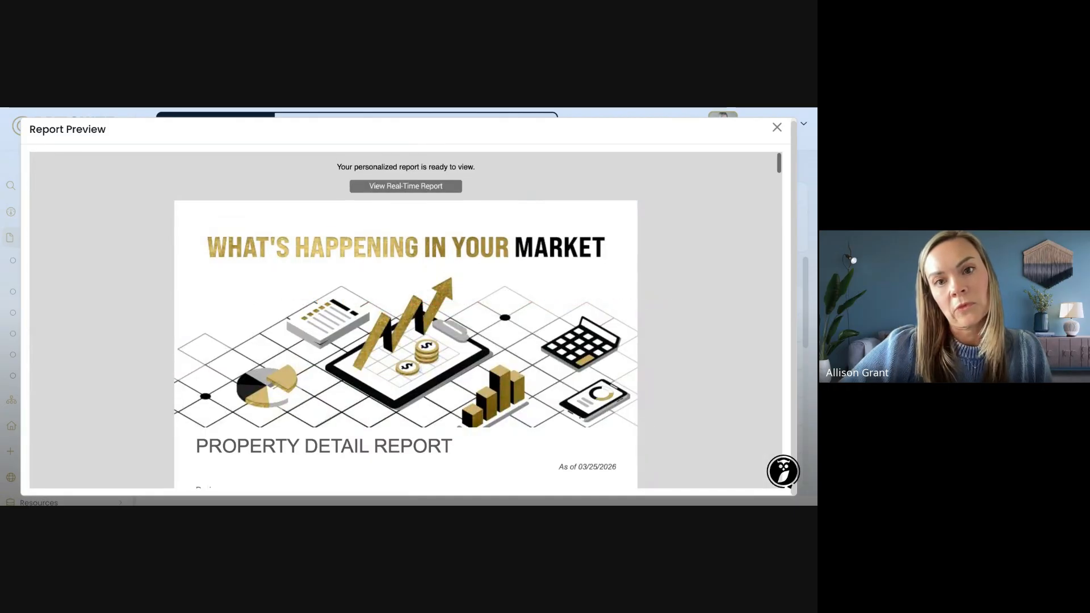
scroll(406, 318, "down", 5)
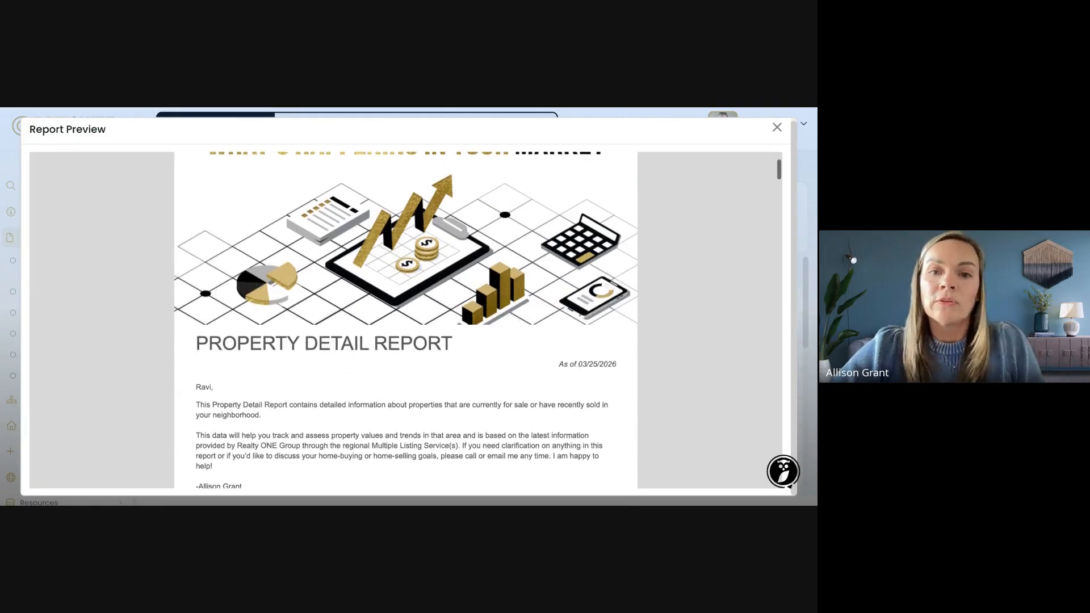
scroll(406, 318, "down", 1)
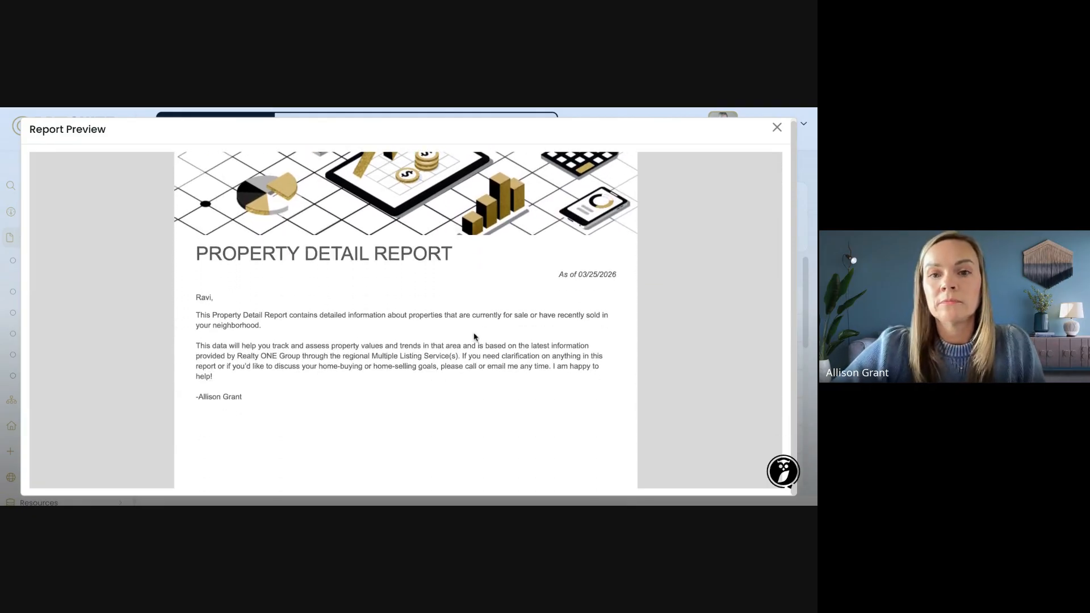
scroll(506, 407, "down", 2)
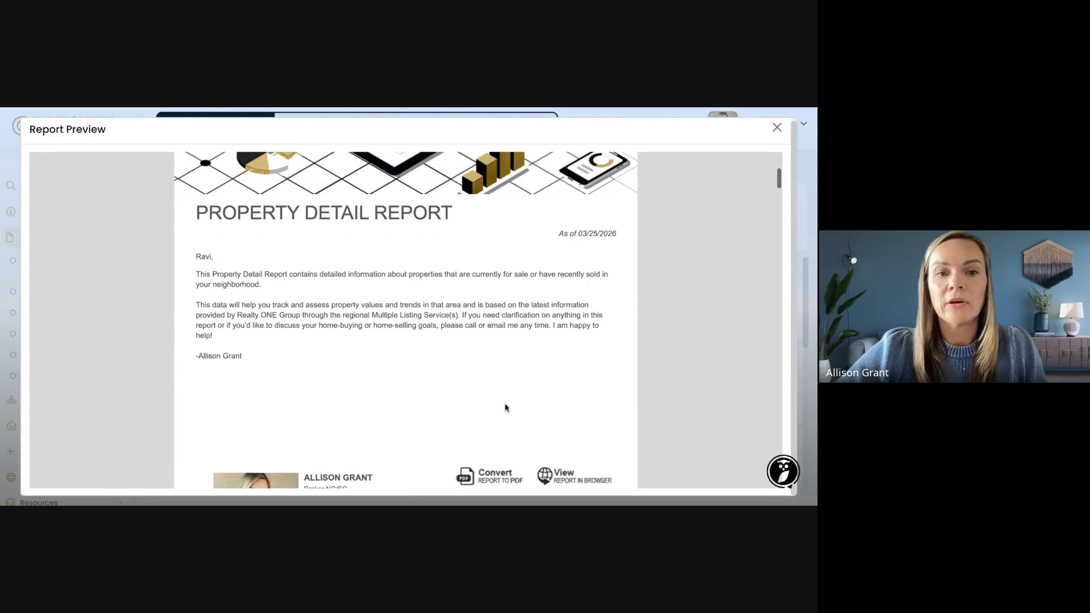
scroll(505, 407, "down", 5)
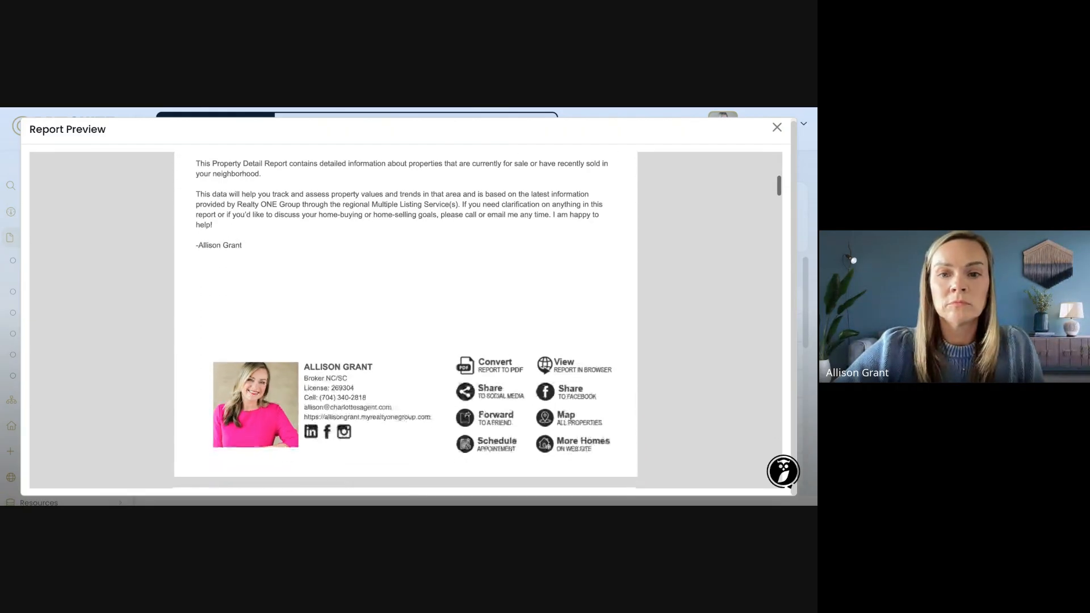
scroll(506, 408, "down", 1)
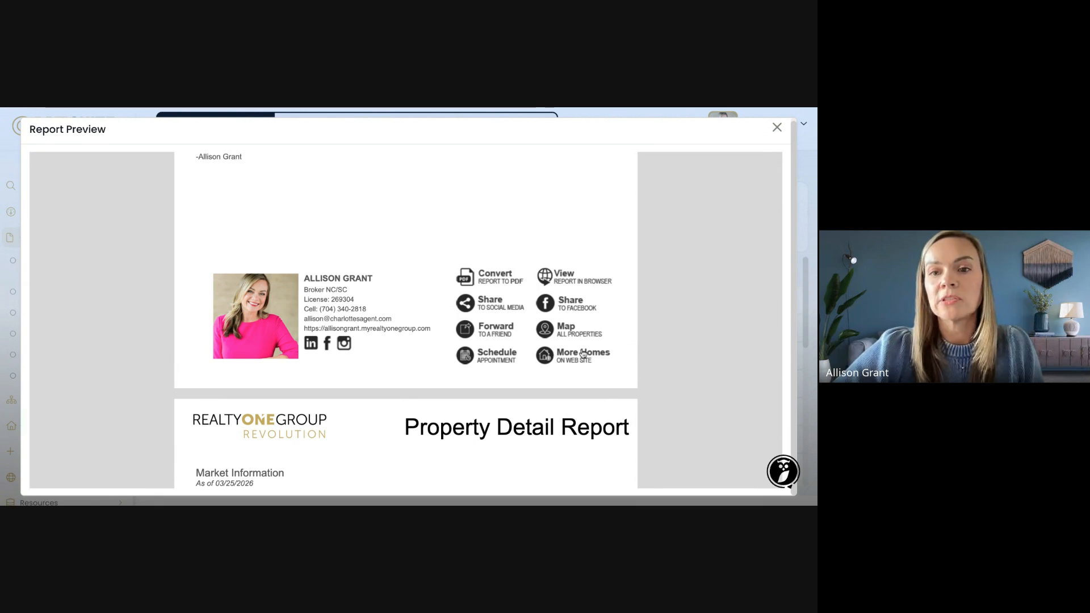